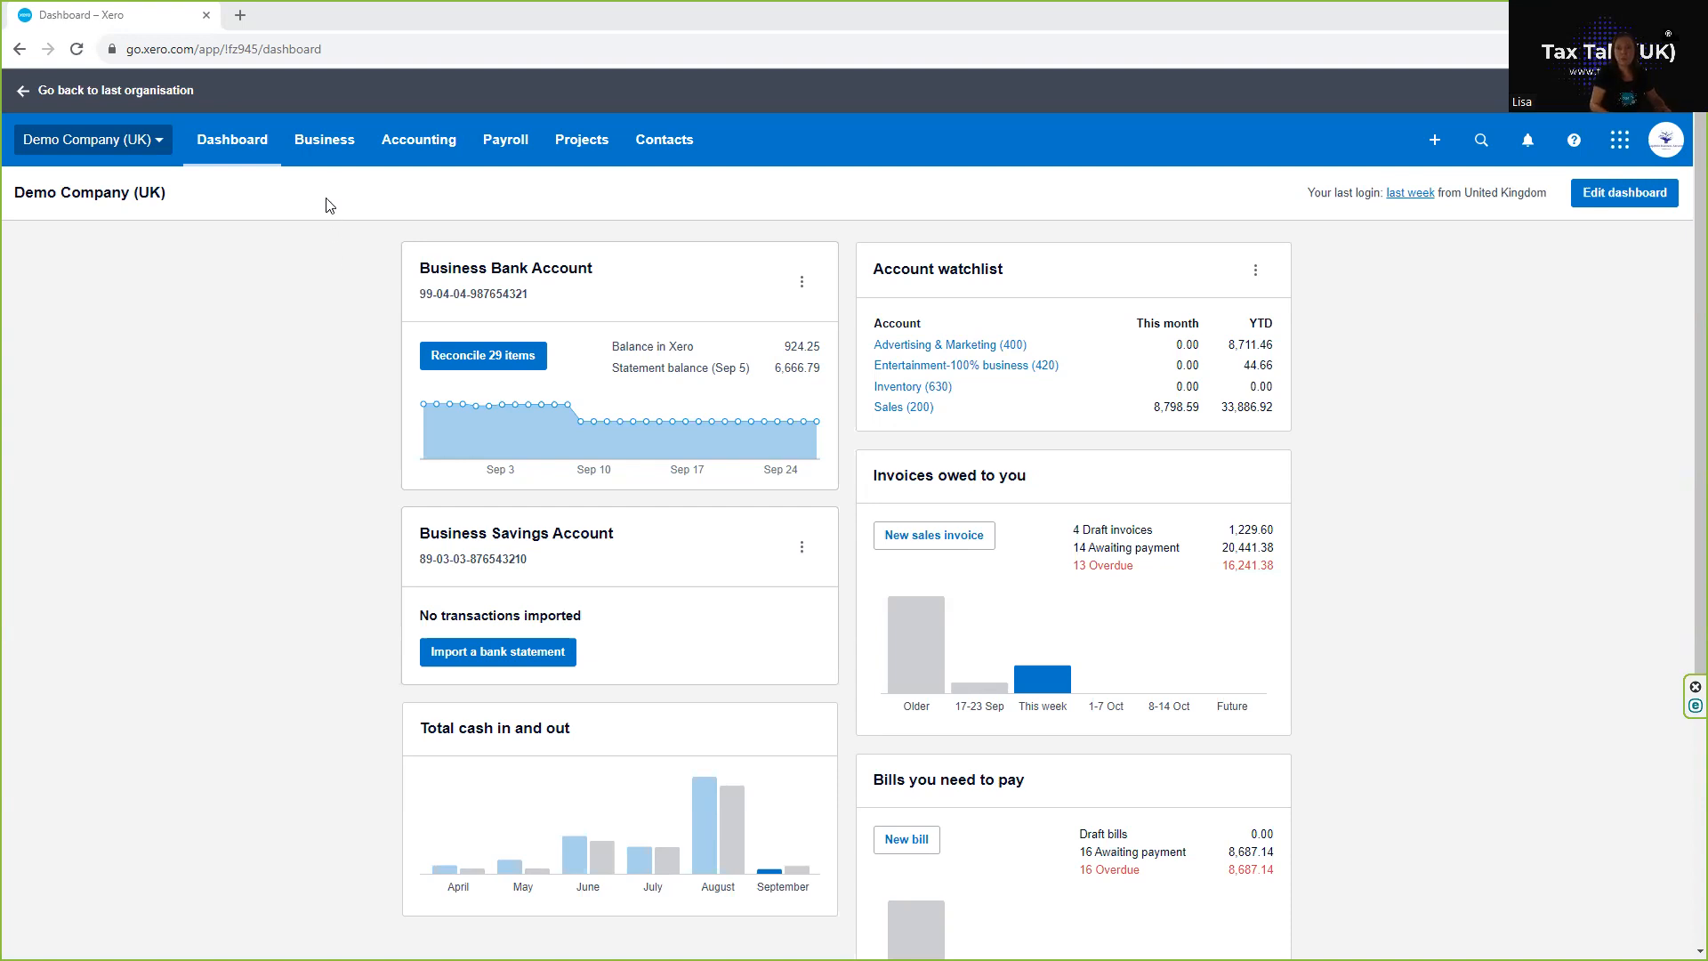
Step: Open the Boom FM sales invoice dated 6 Sep 2023 from the invoices list
click(317, 157)
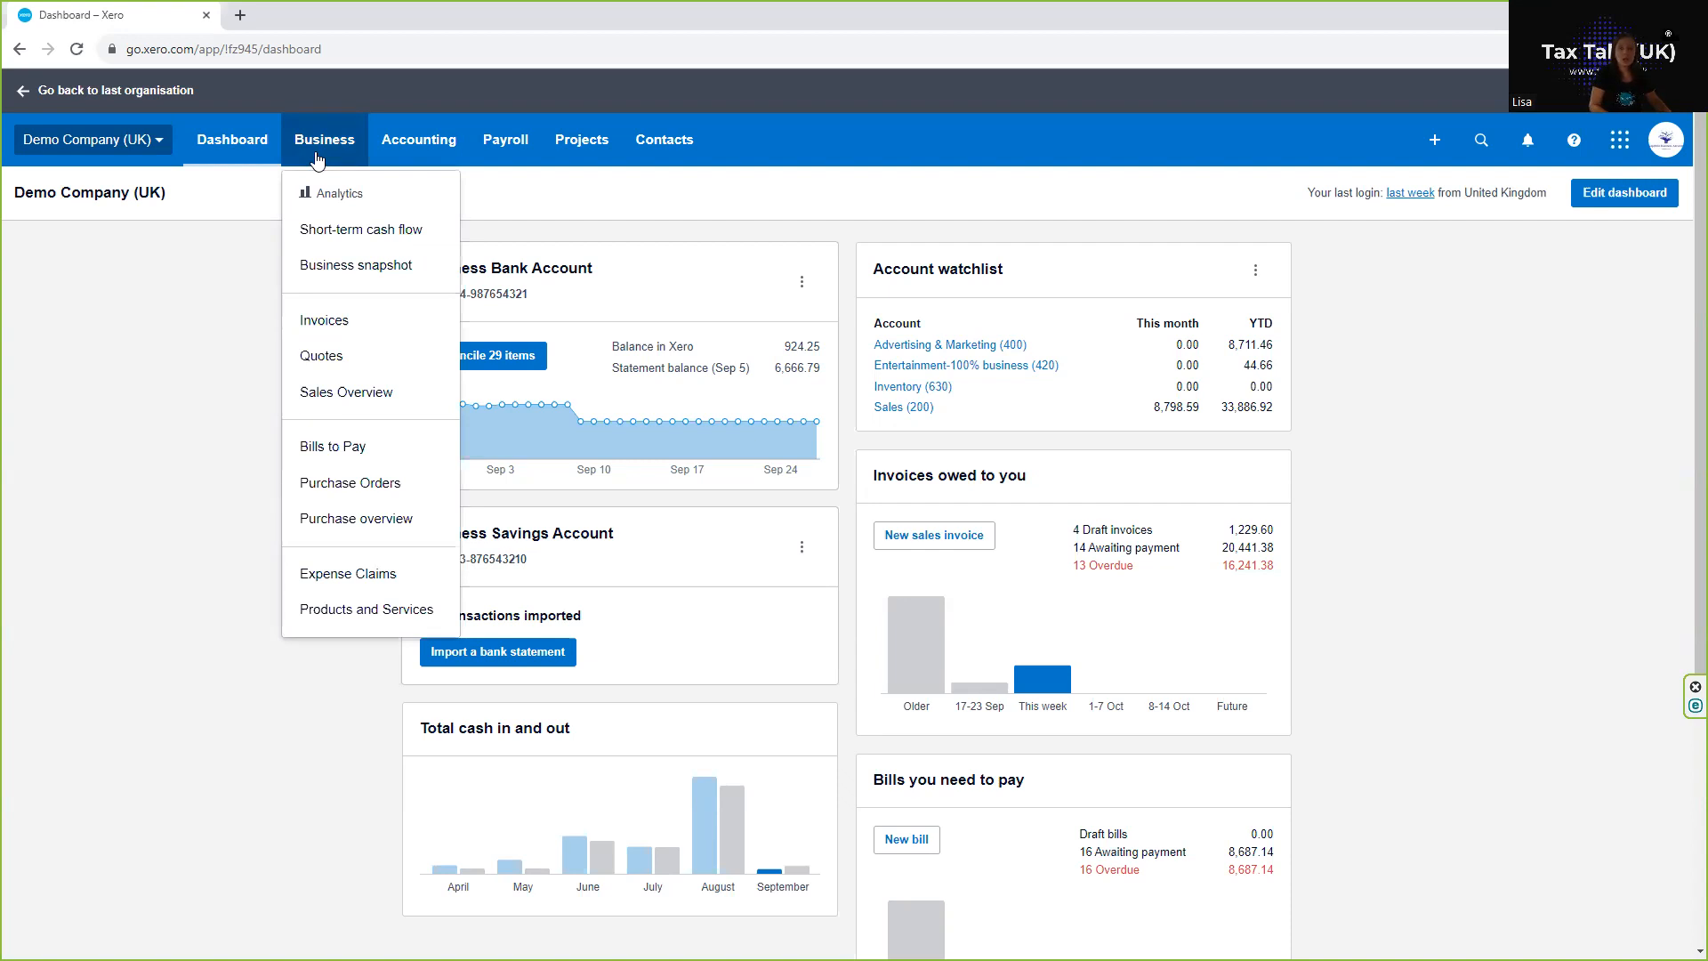
click(314, 324)
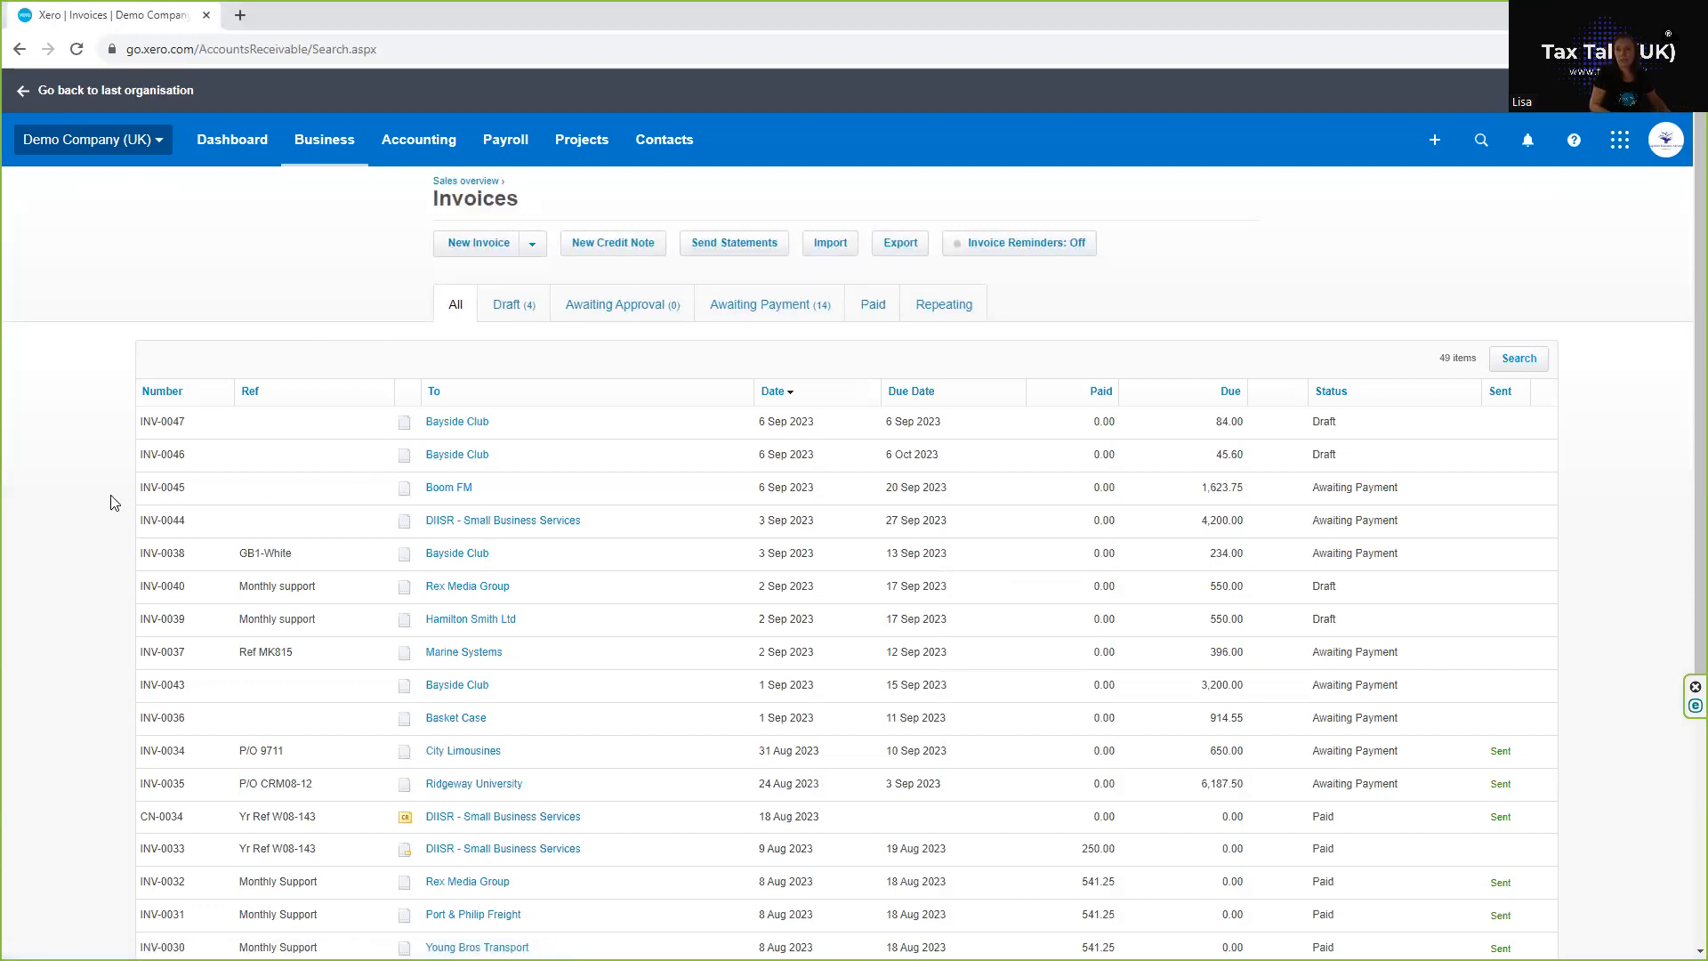
click(449, 488)
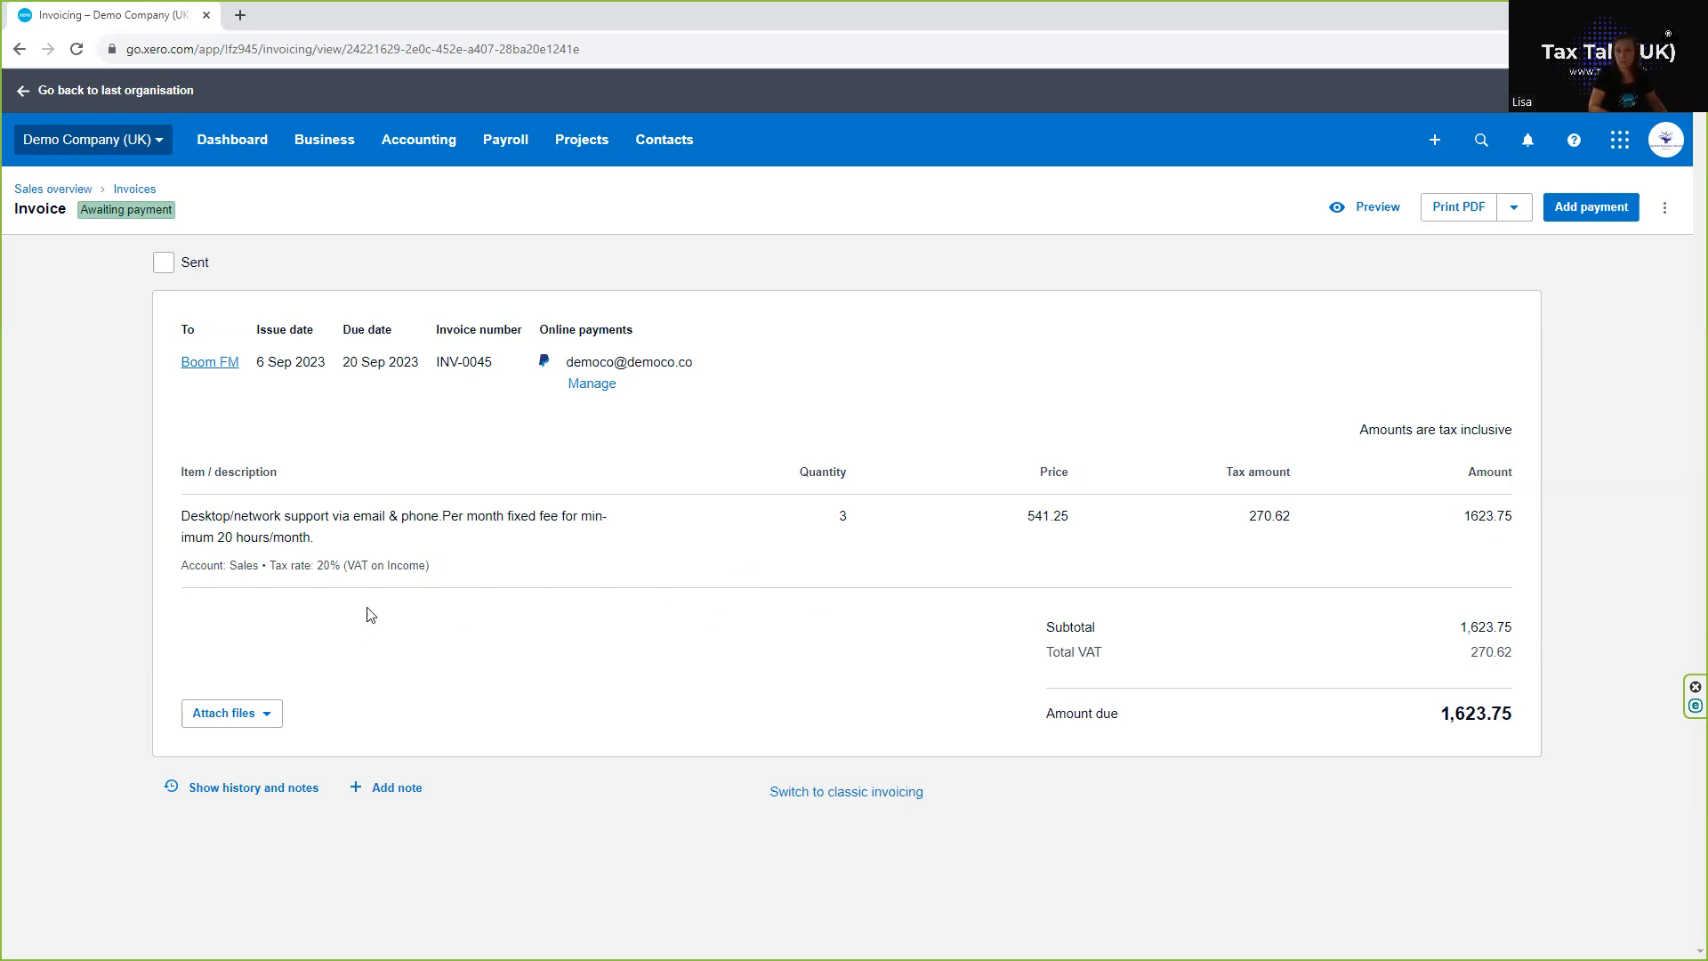
Step: Start a new sales credit note for Boom FM and date it 6 Sep 2023
click(303, 147)
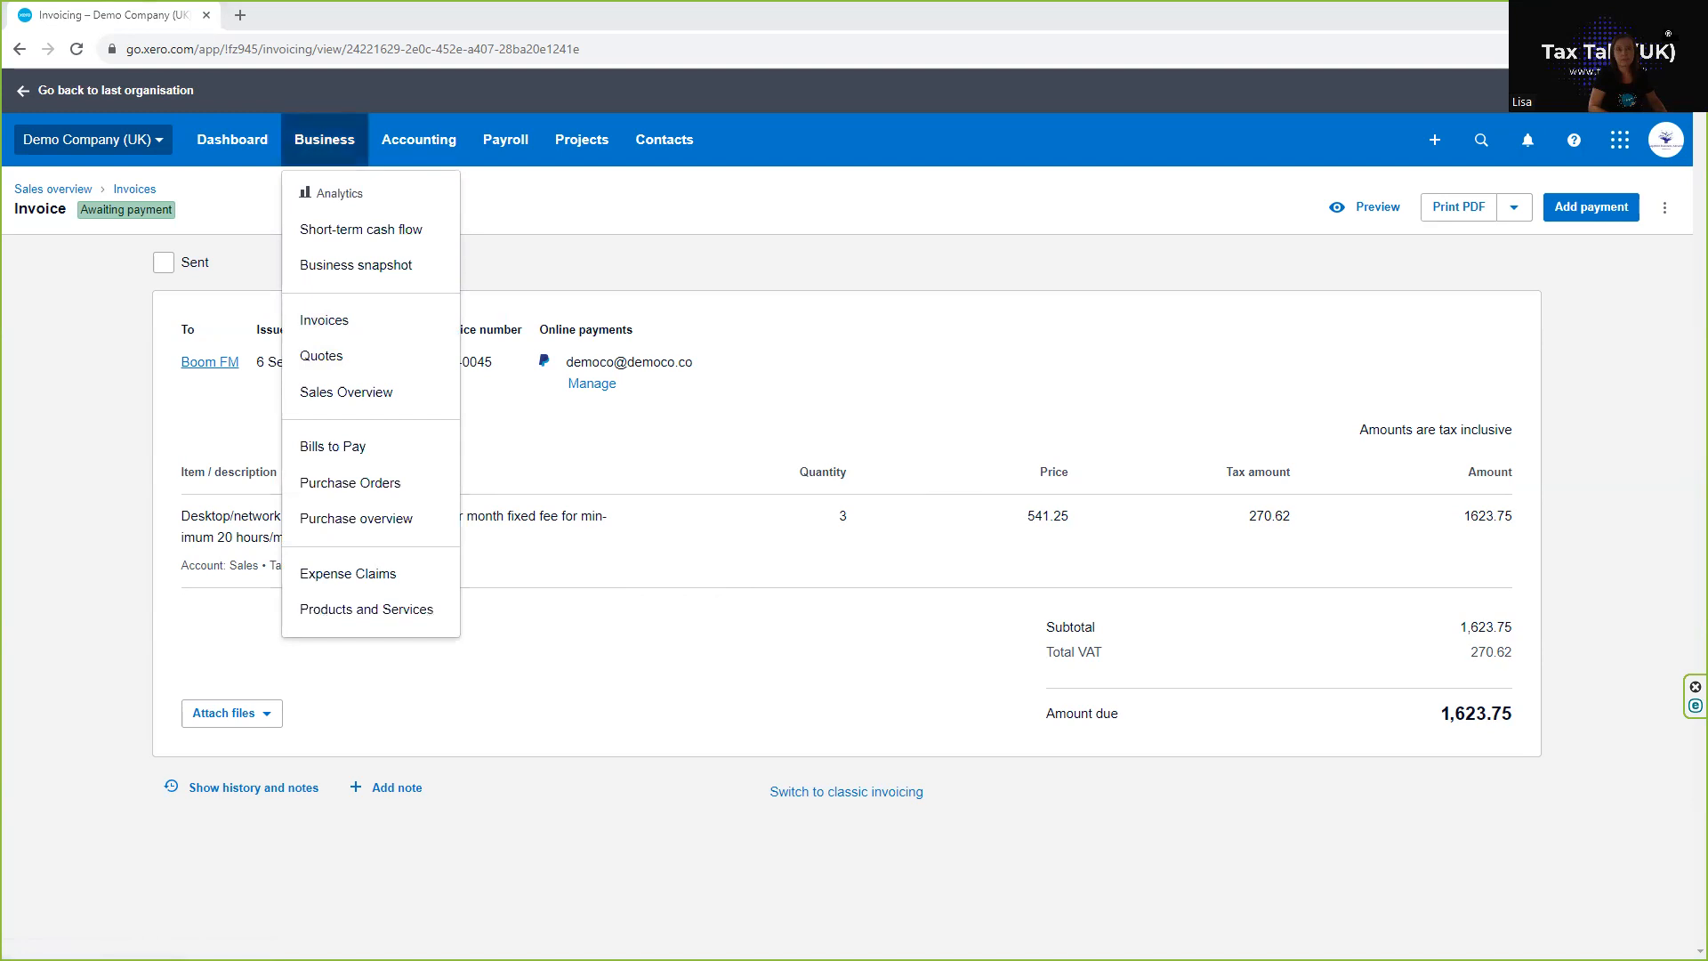
click(277, 410)
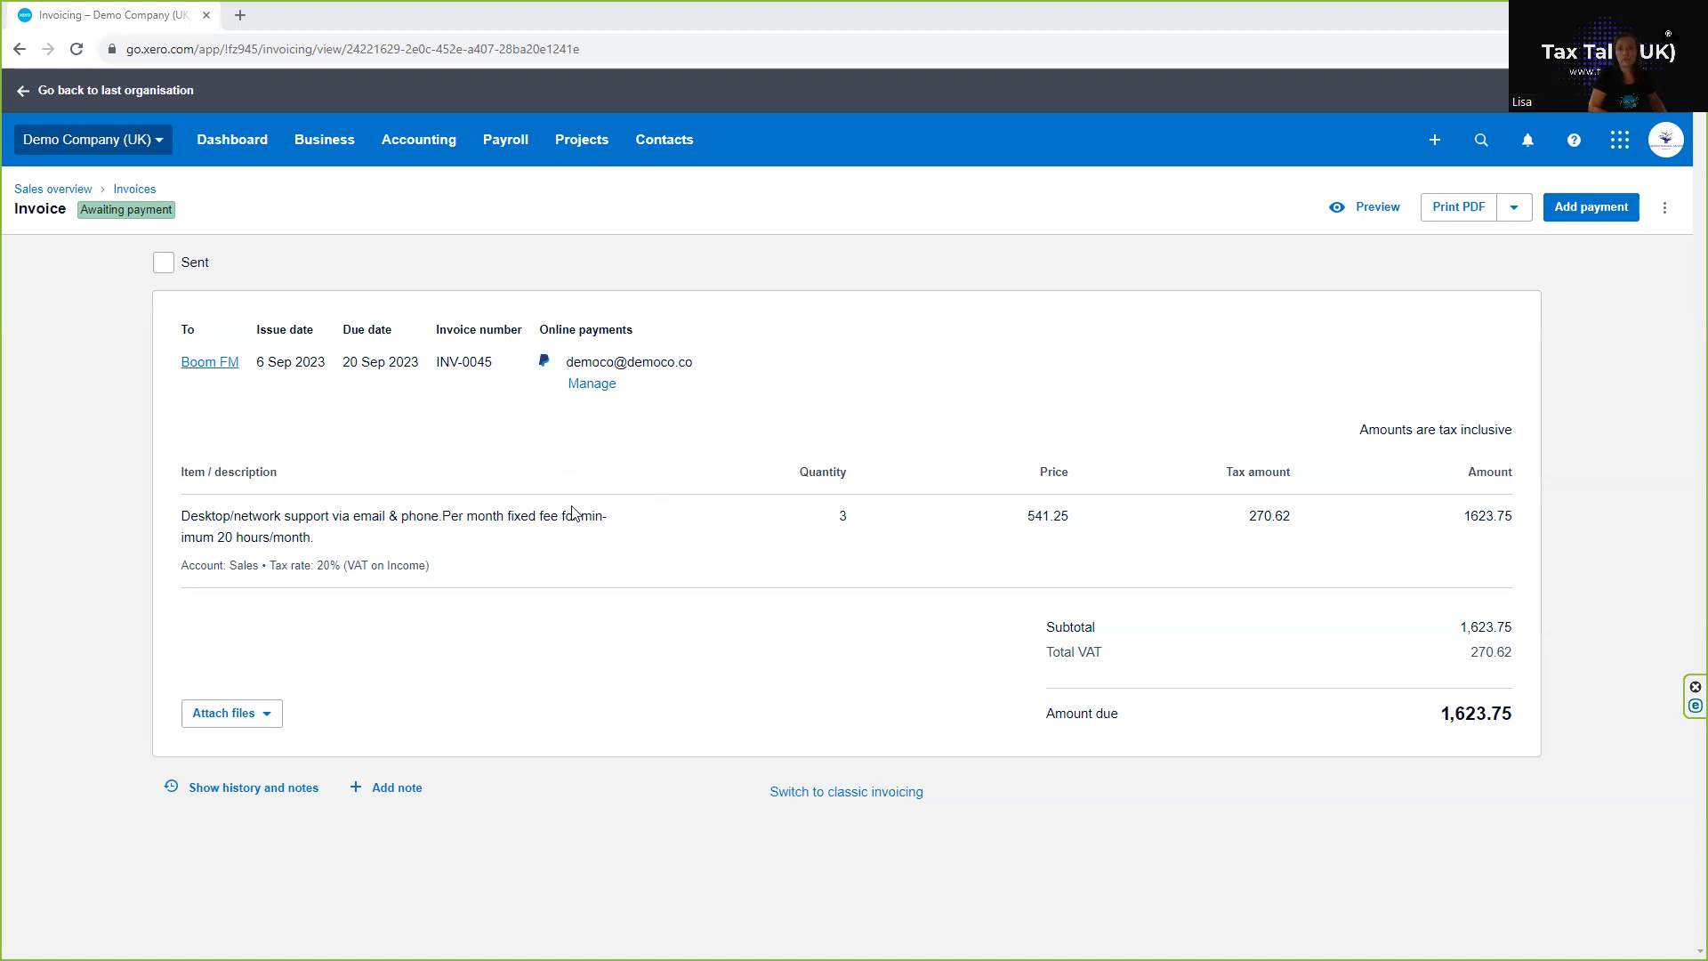
click(336, 148)
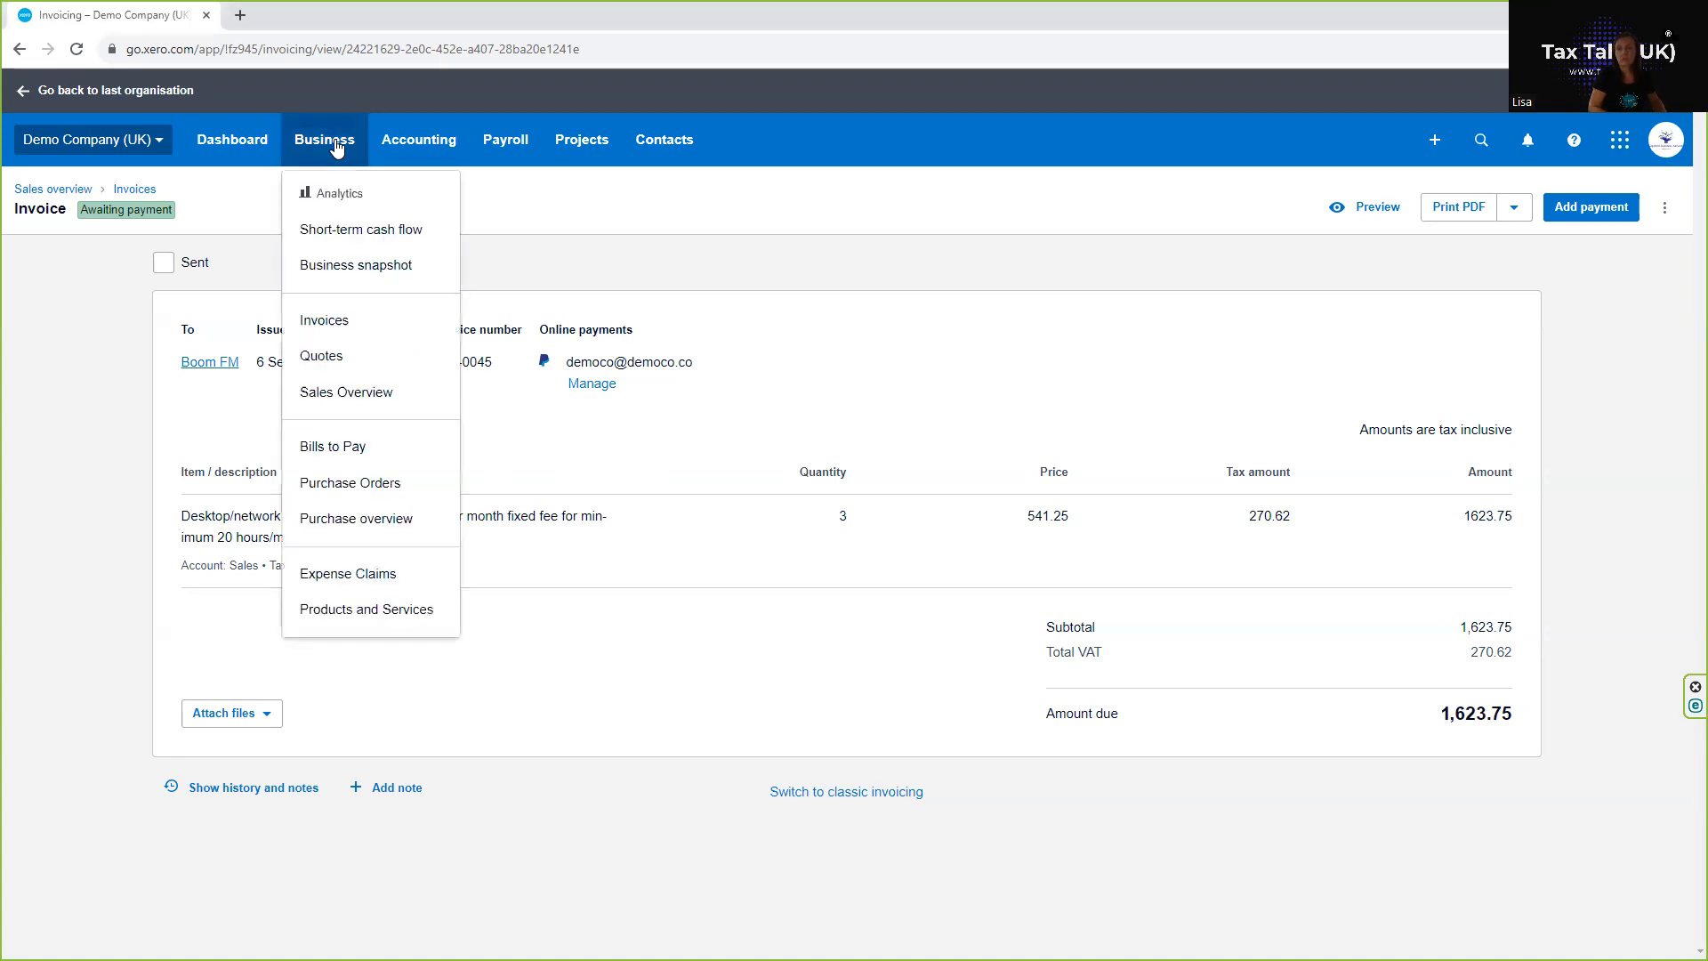
click(312, 325)
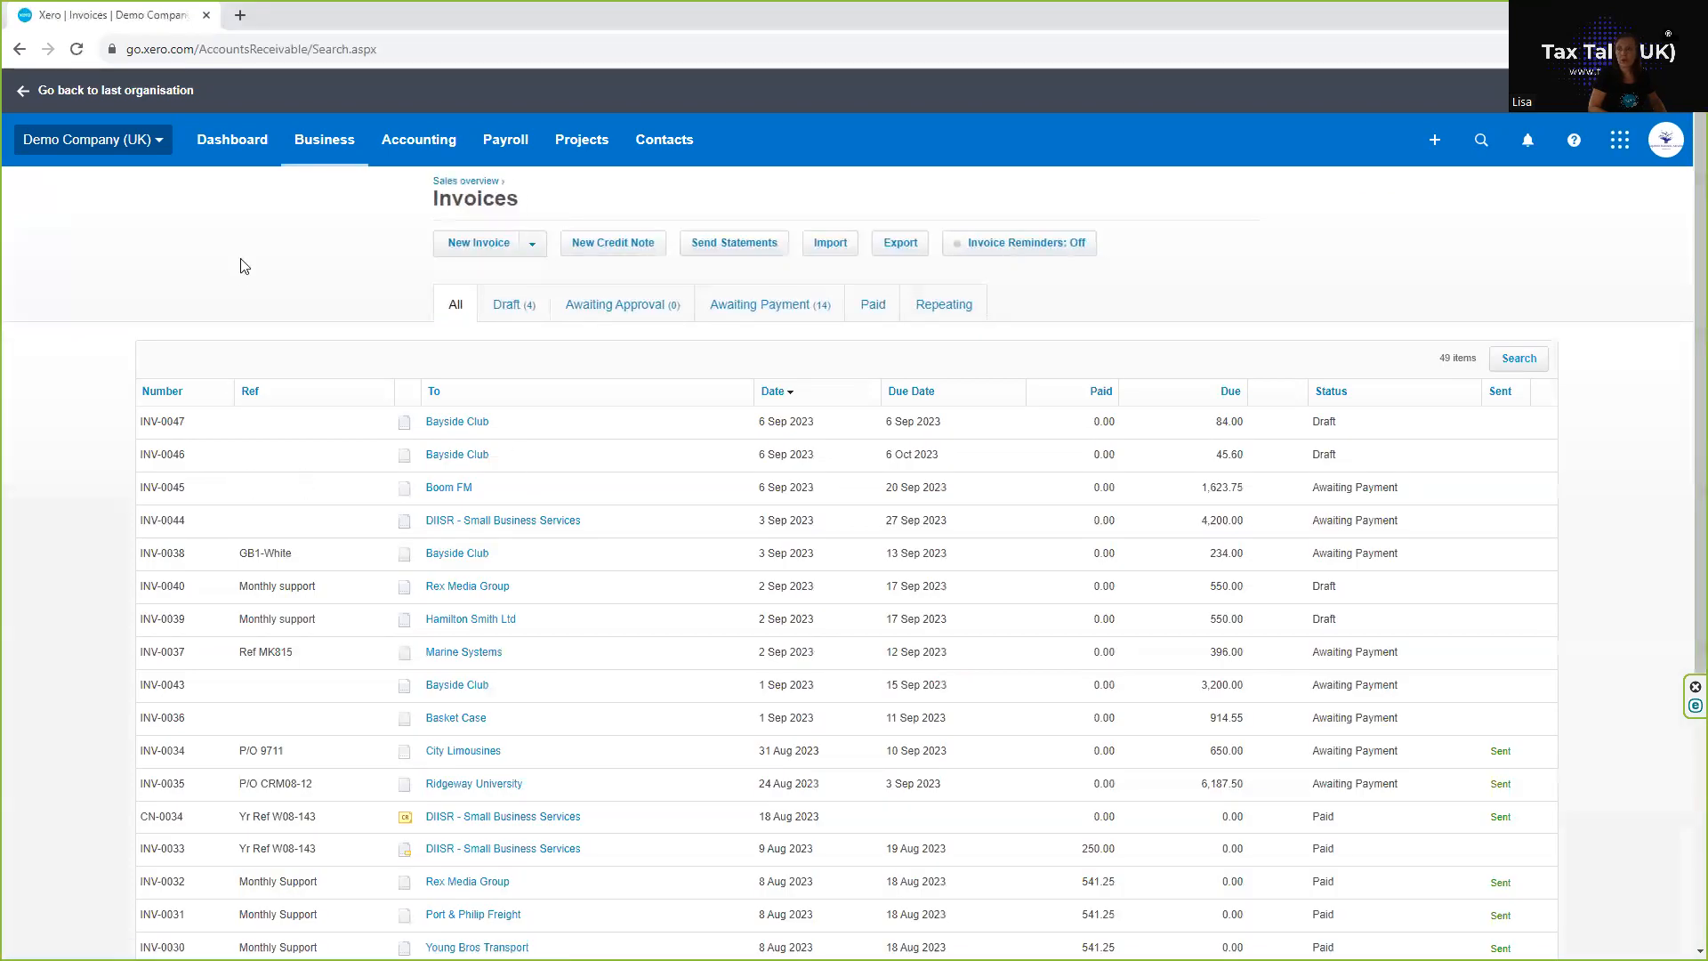
click(612, 249)
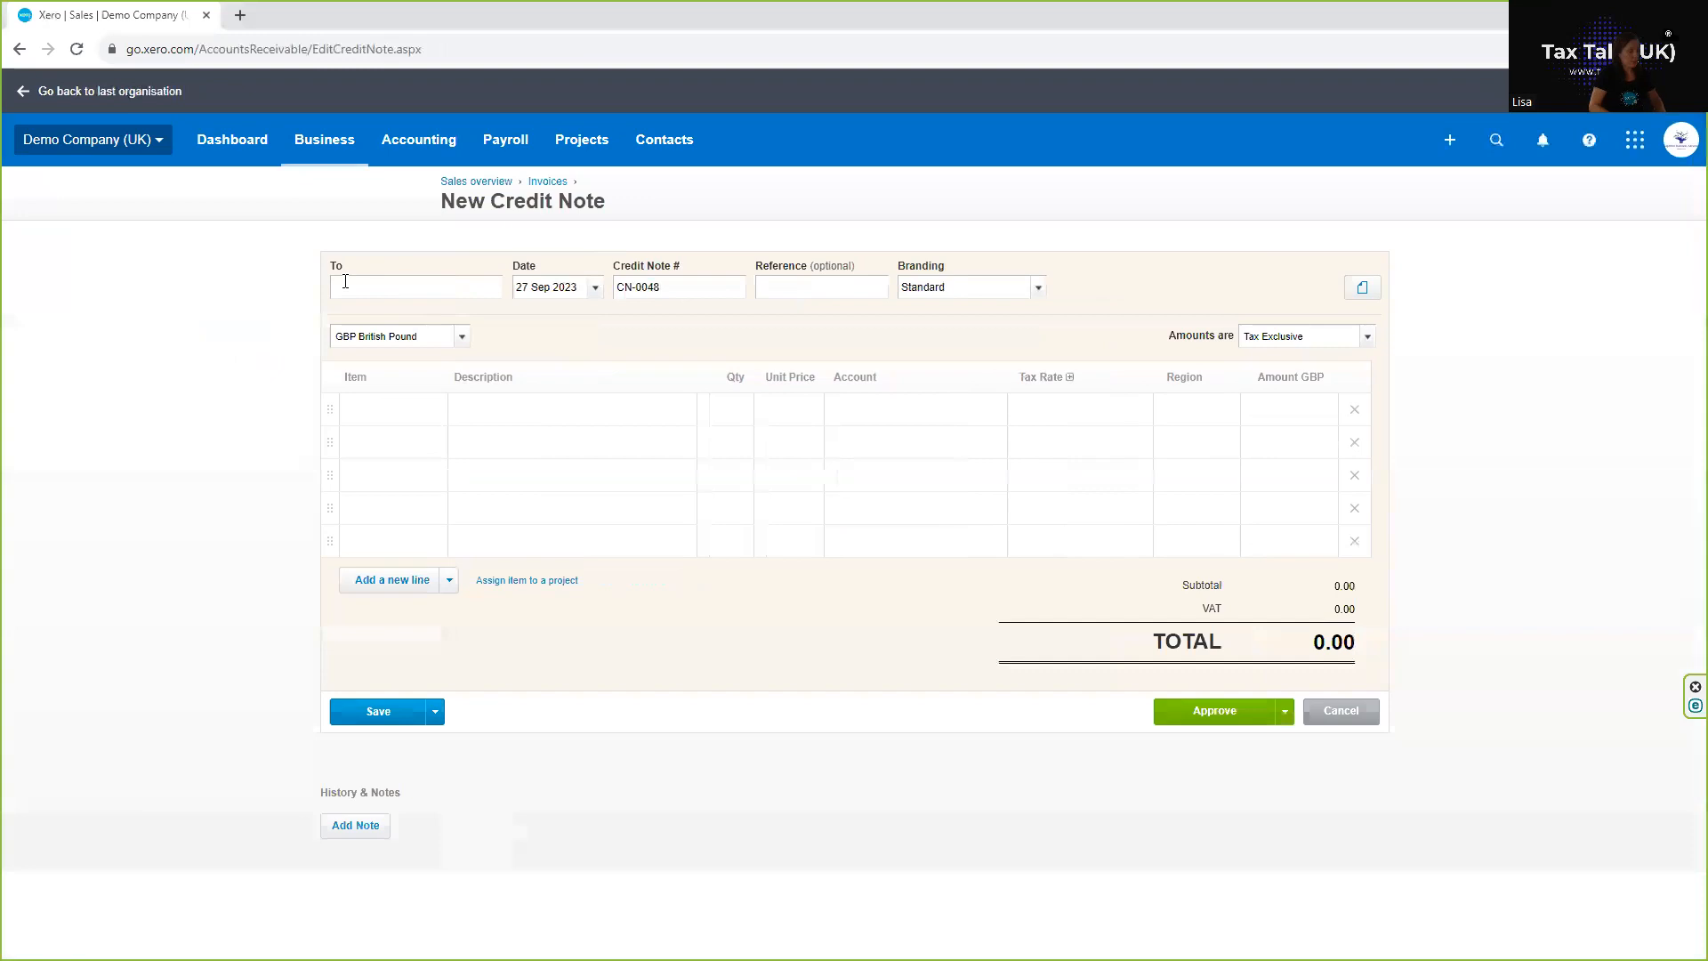
click(345, 281)
text(boom)
click(356, 316)
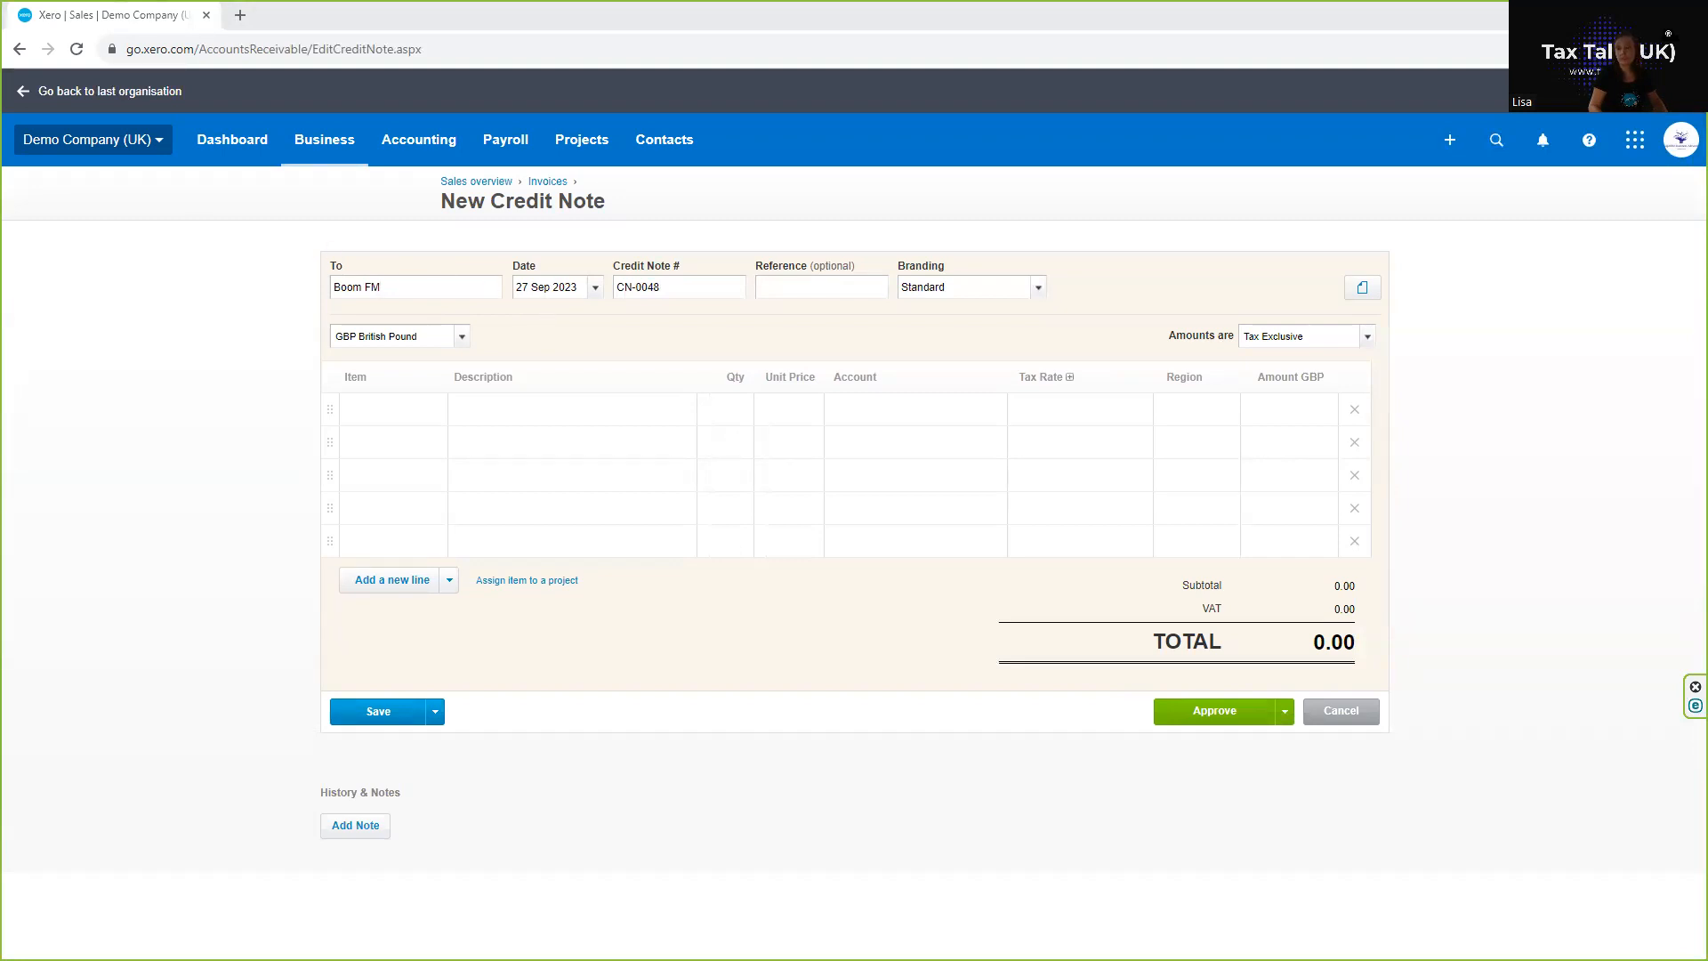
click(598, 294)
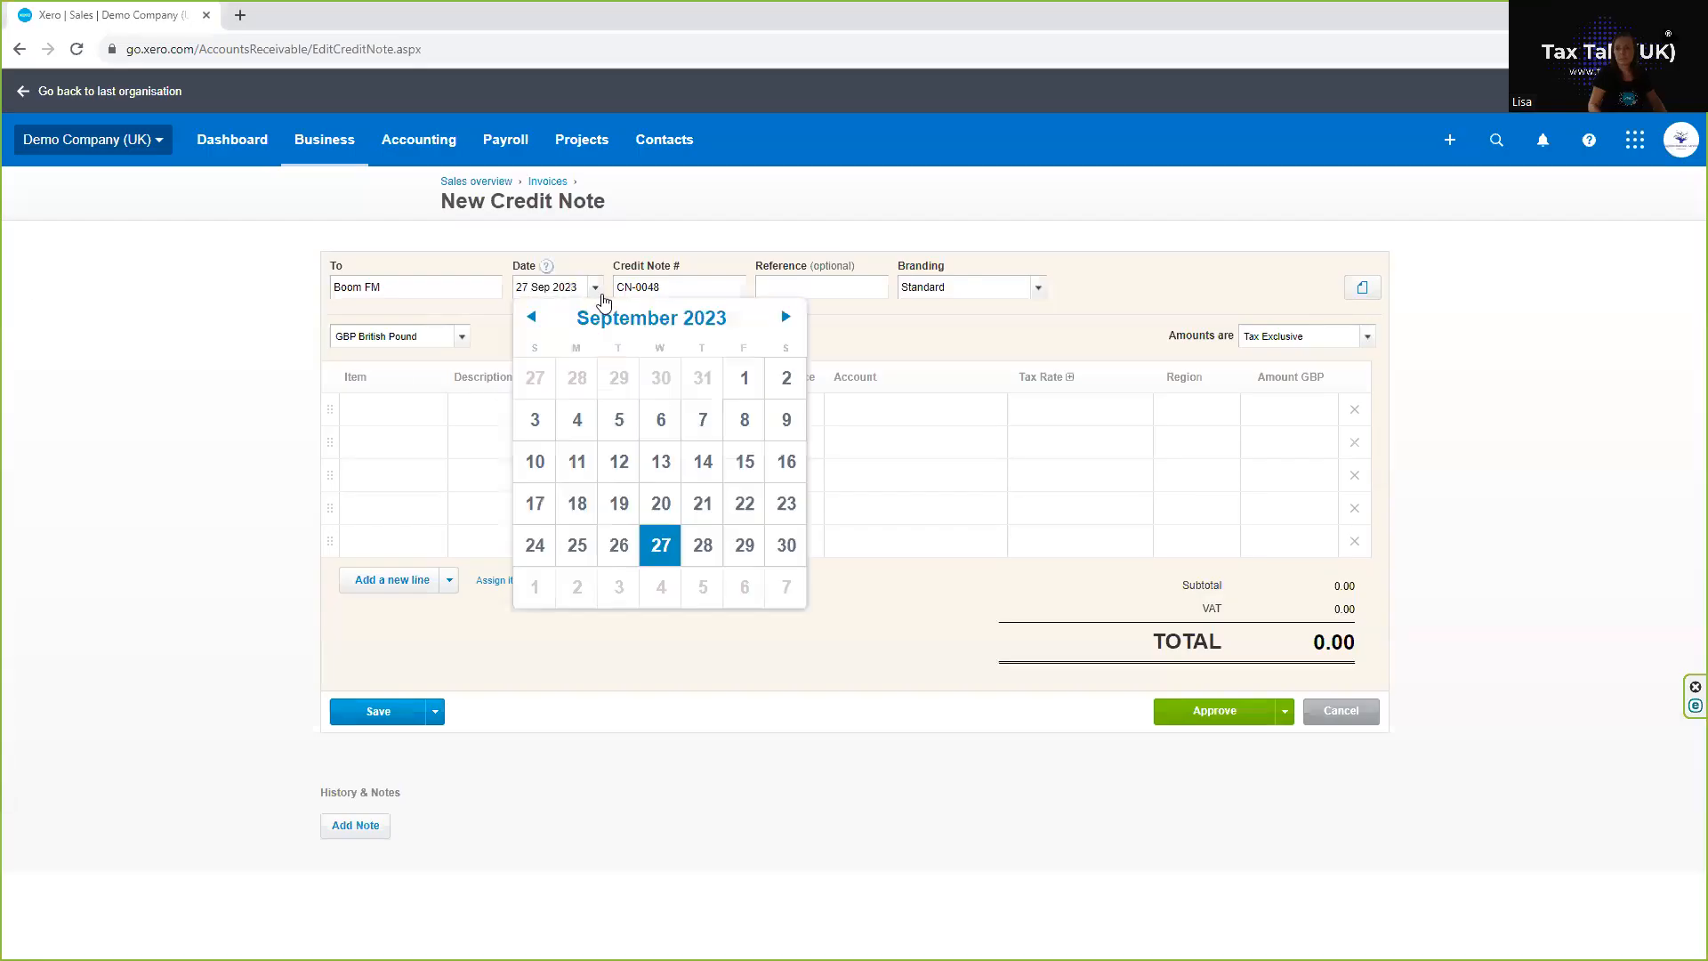
click(660, 419)
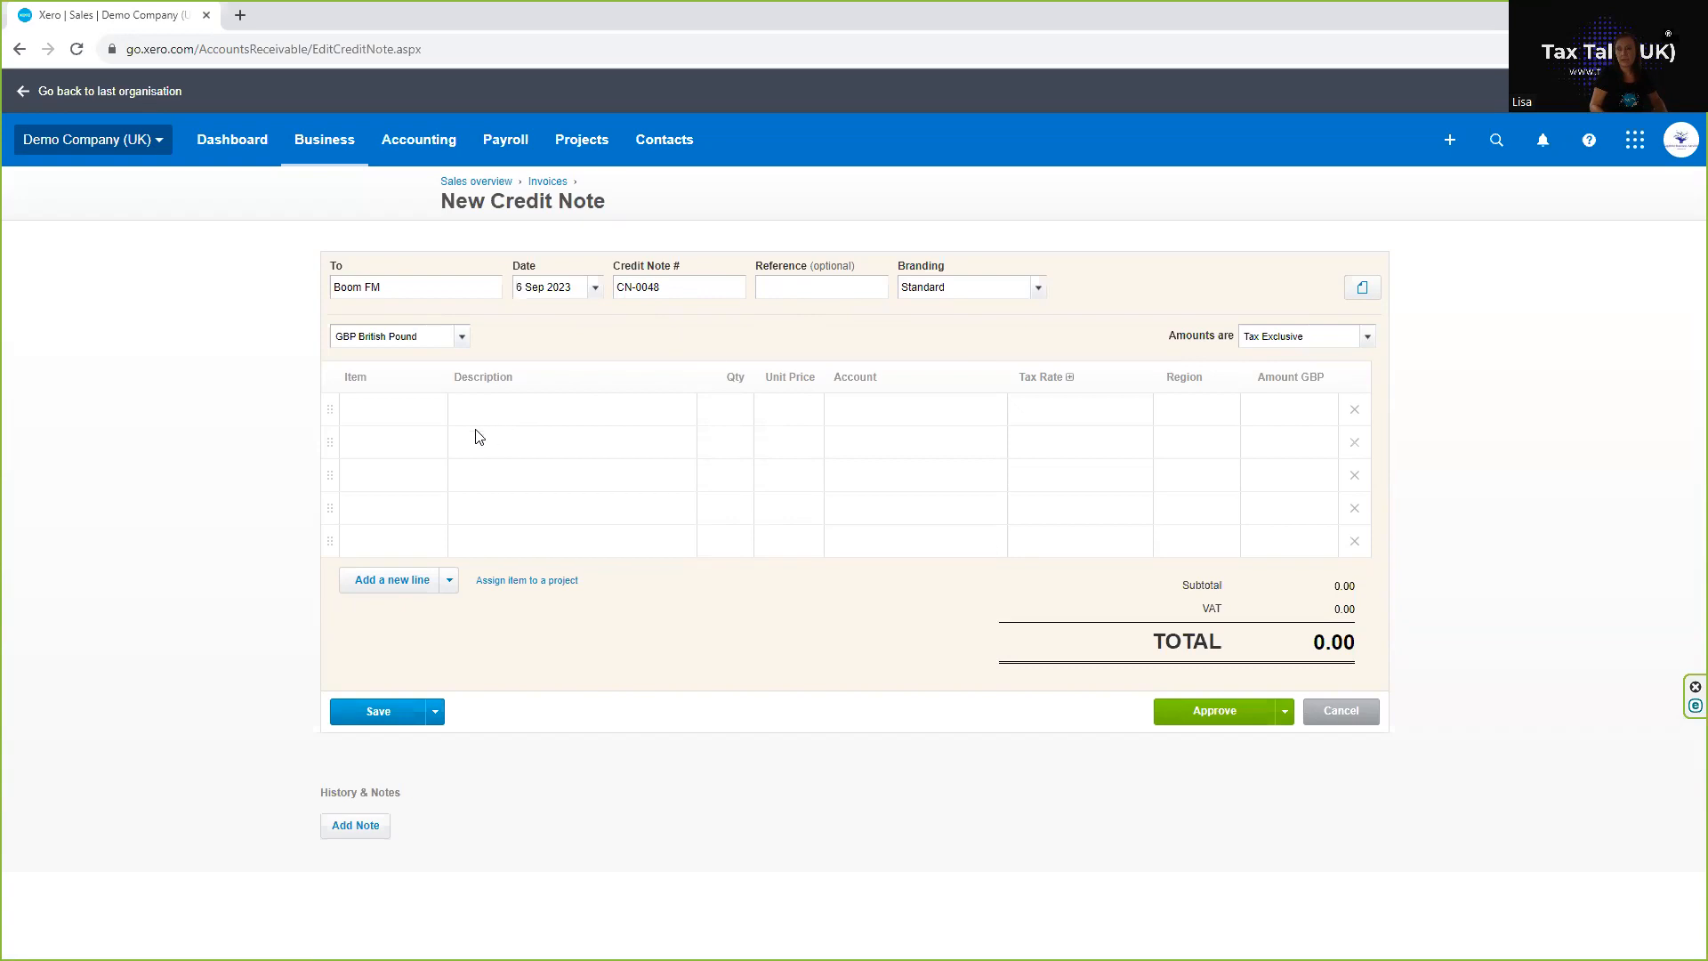
Step: Fill the first credit line with description "Credit overcharge of 1 item", quantity 1, unit price 541.25 and account 200 - Sales
click(495, 406)
text(C)
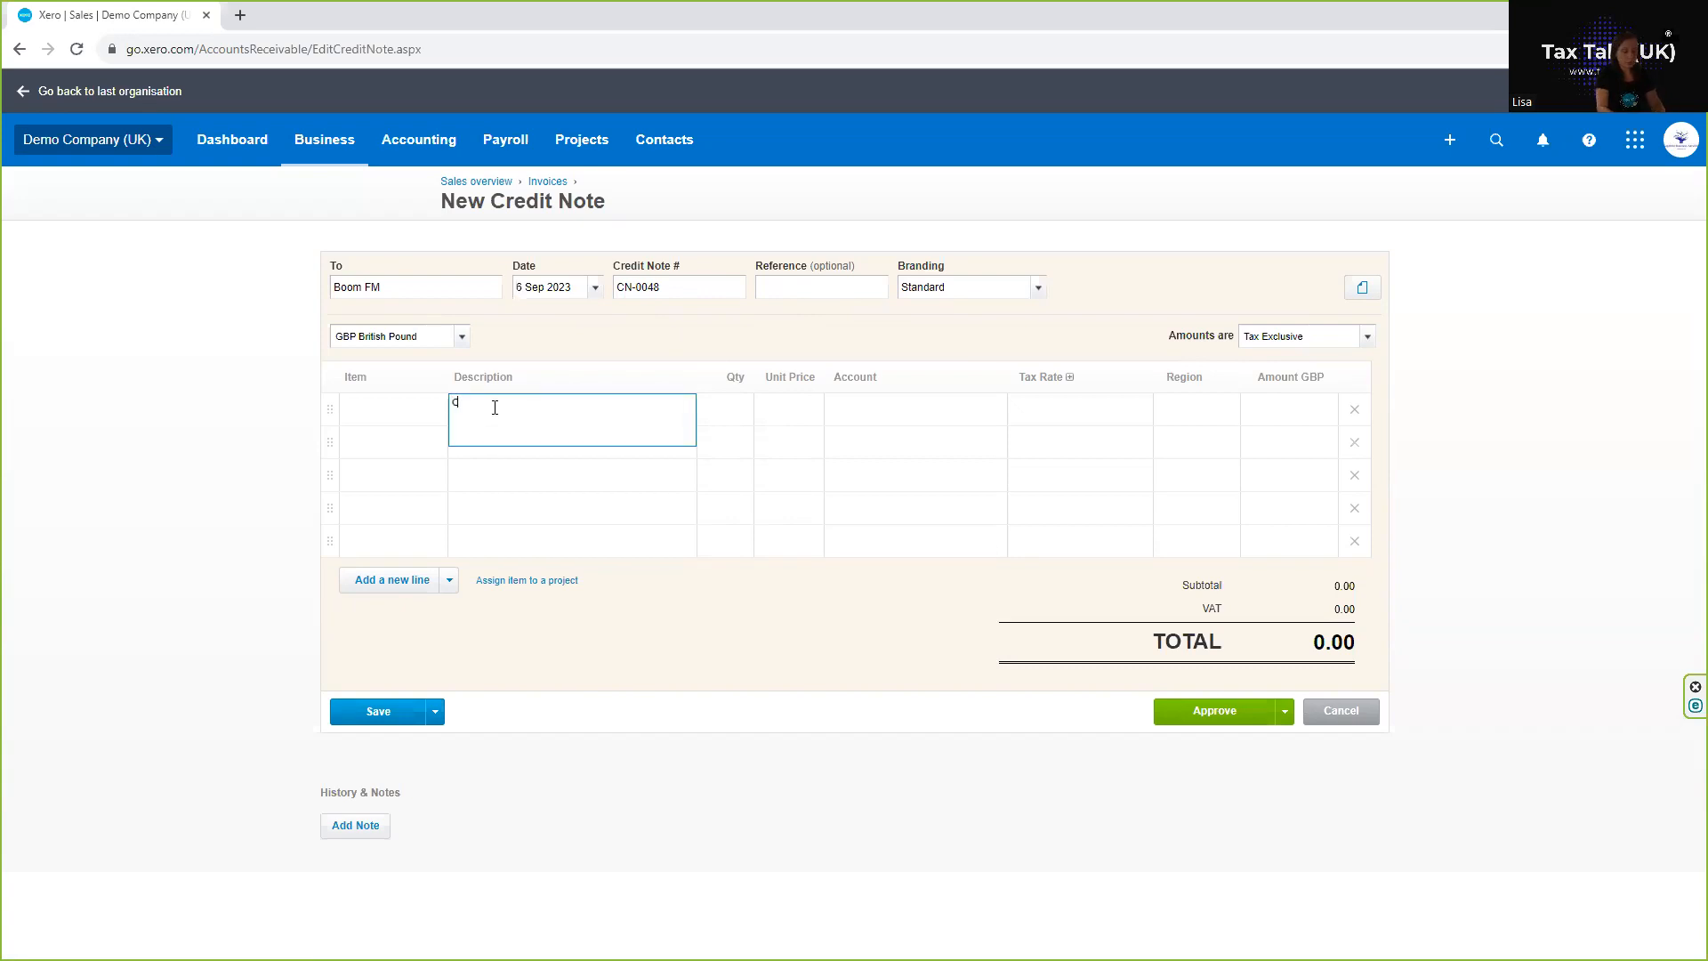
text(redit overcharge of 1 item)
click(713, 414)
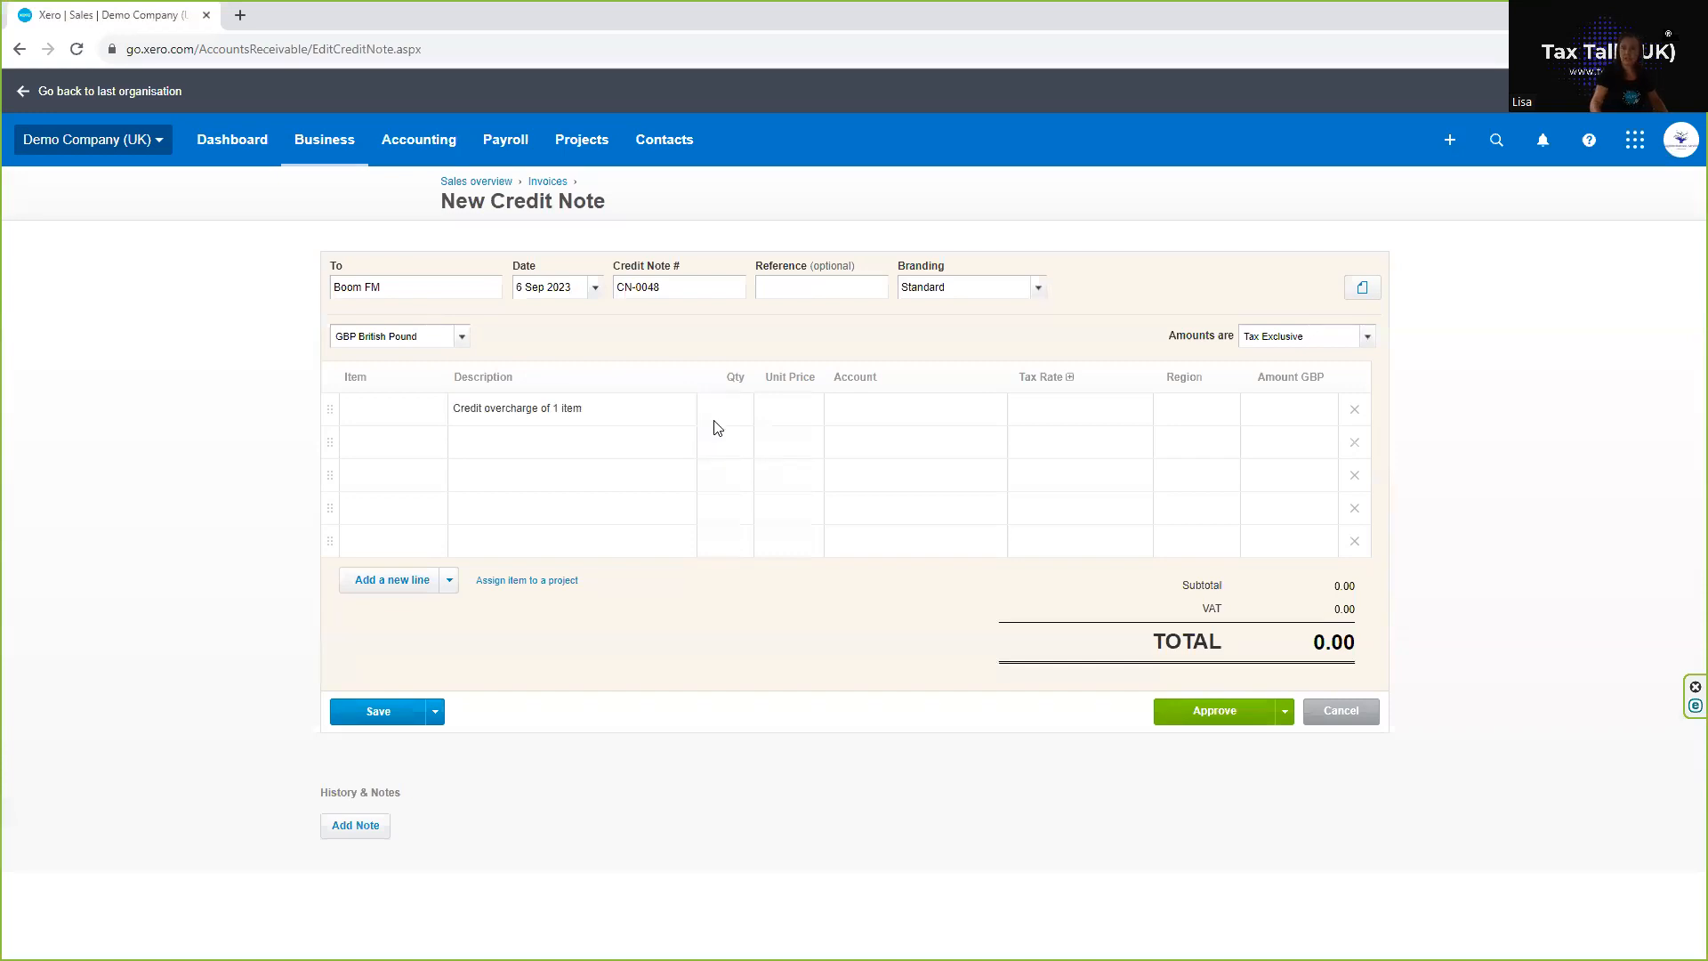
click(722, 410)
text(1)
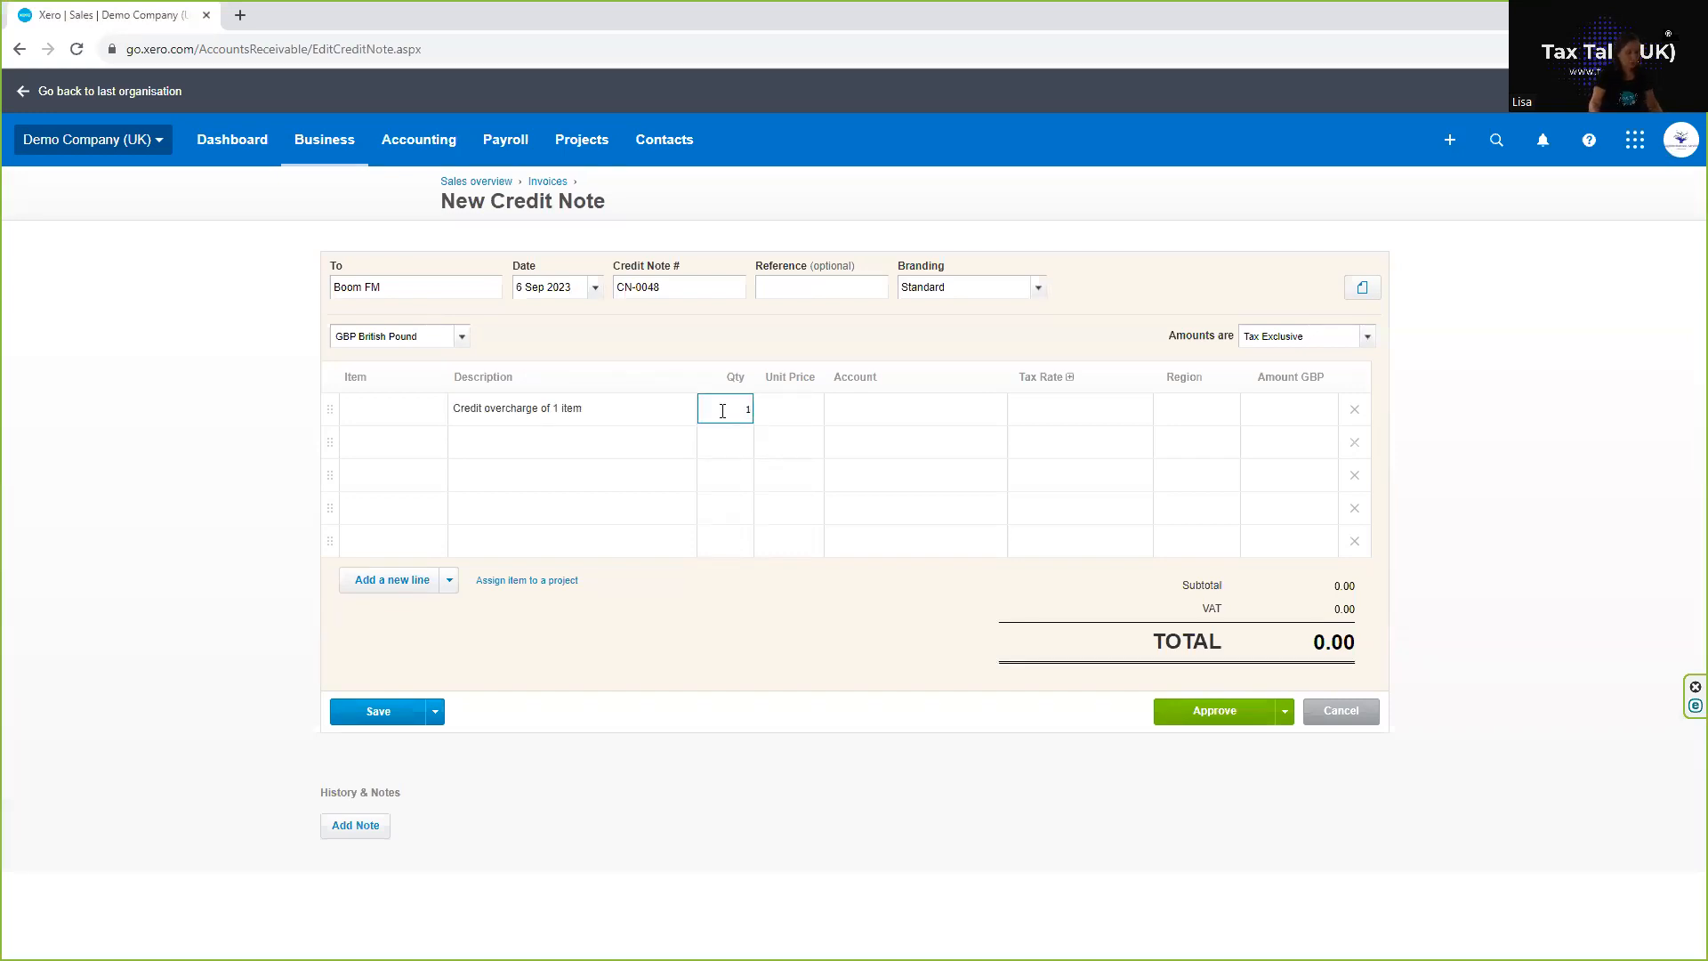
key(Tab)
text(541.25)
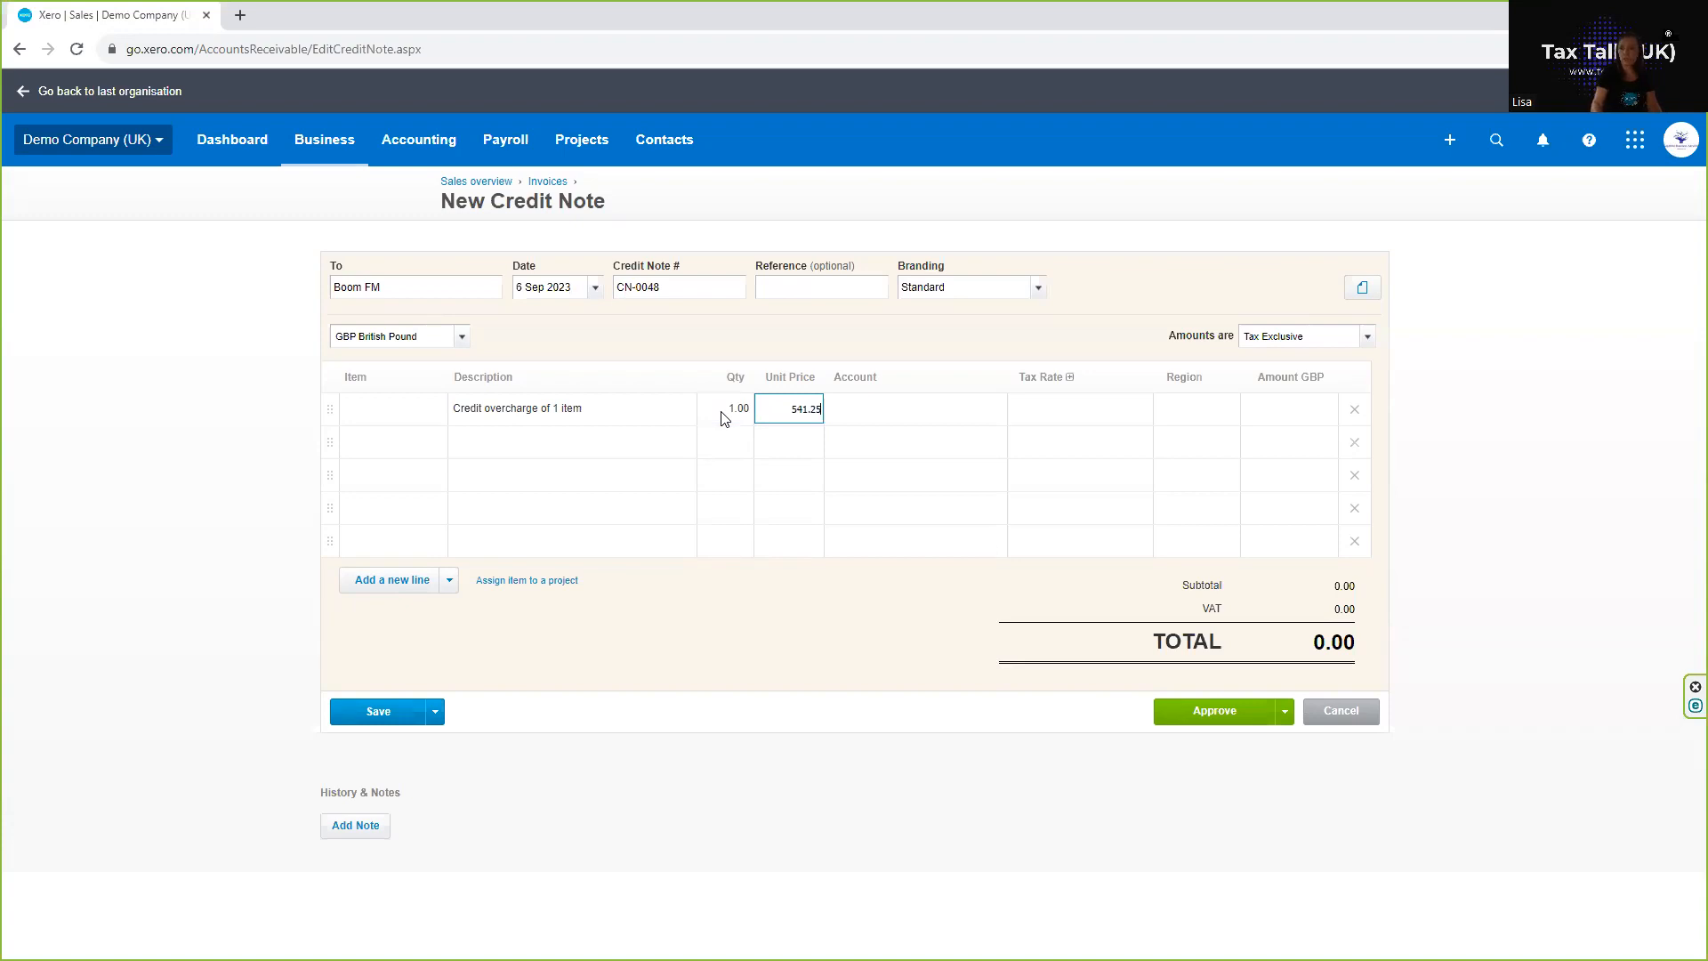
key(Tab)
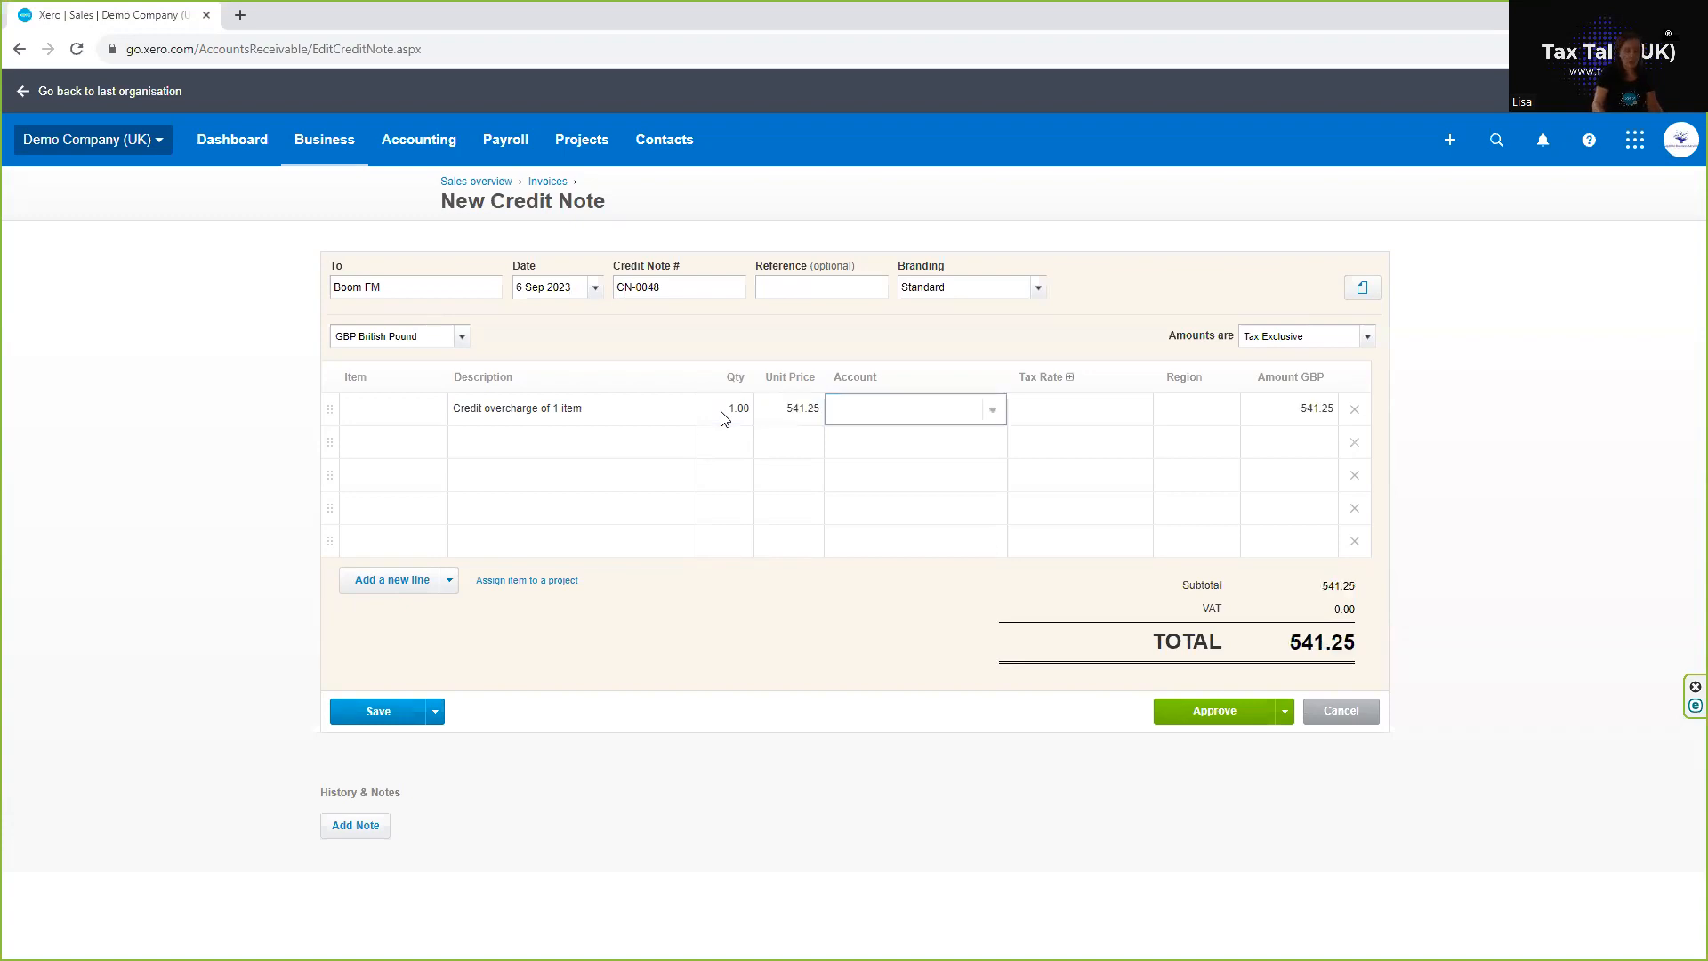
text(sal)
click(837, 440)
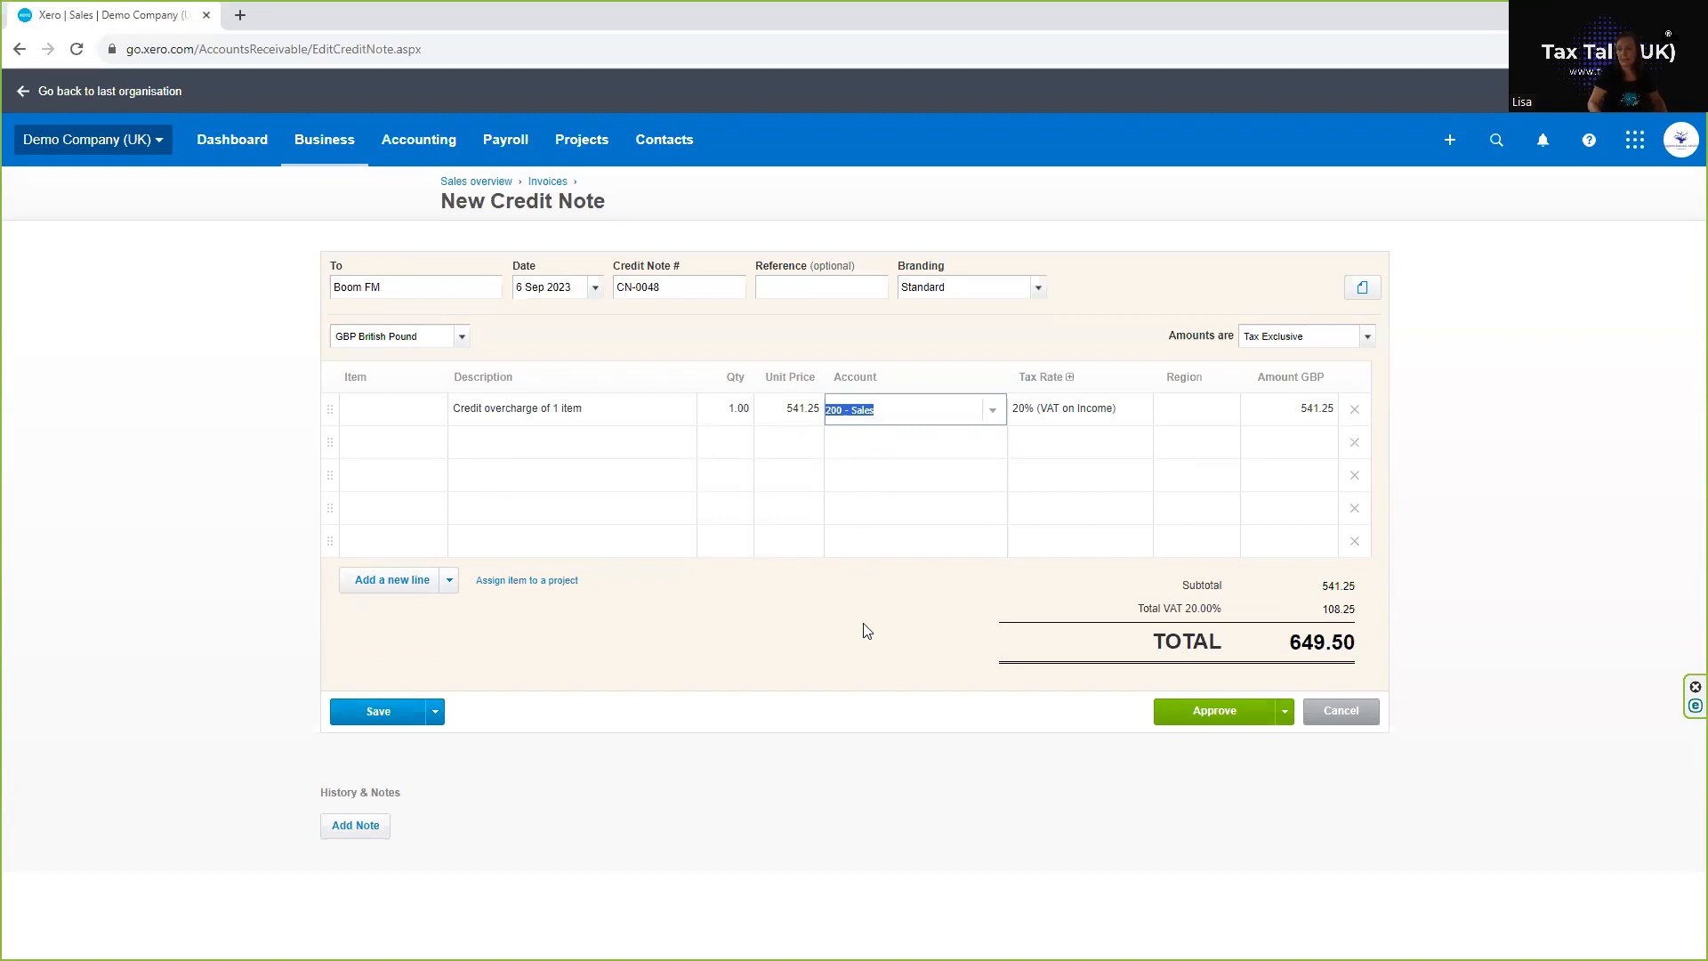
Step: Approve the credit note and allocate 649.50 of it to the Boom FM invoice
click(1192, 720)
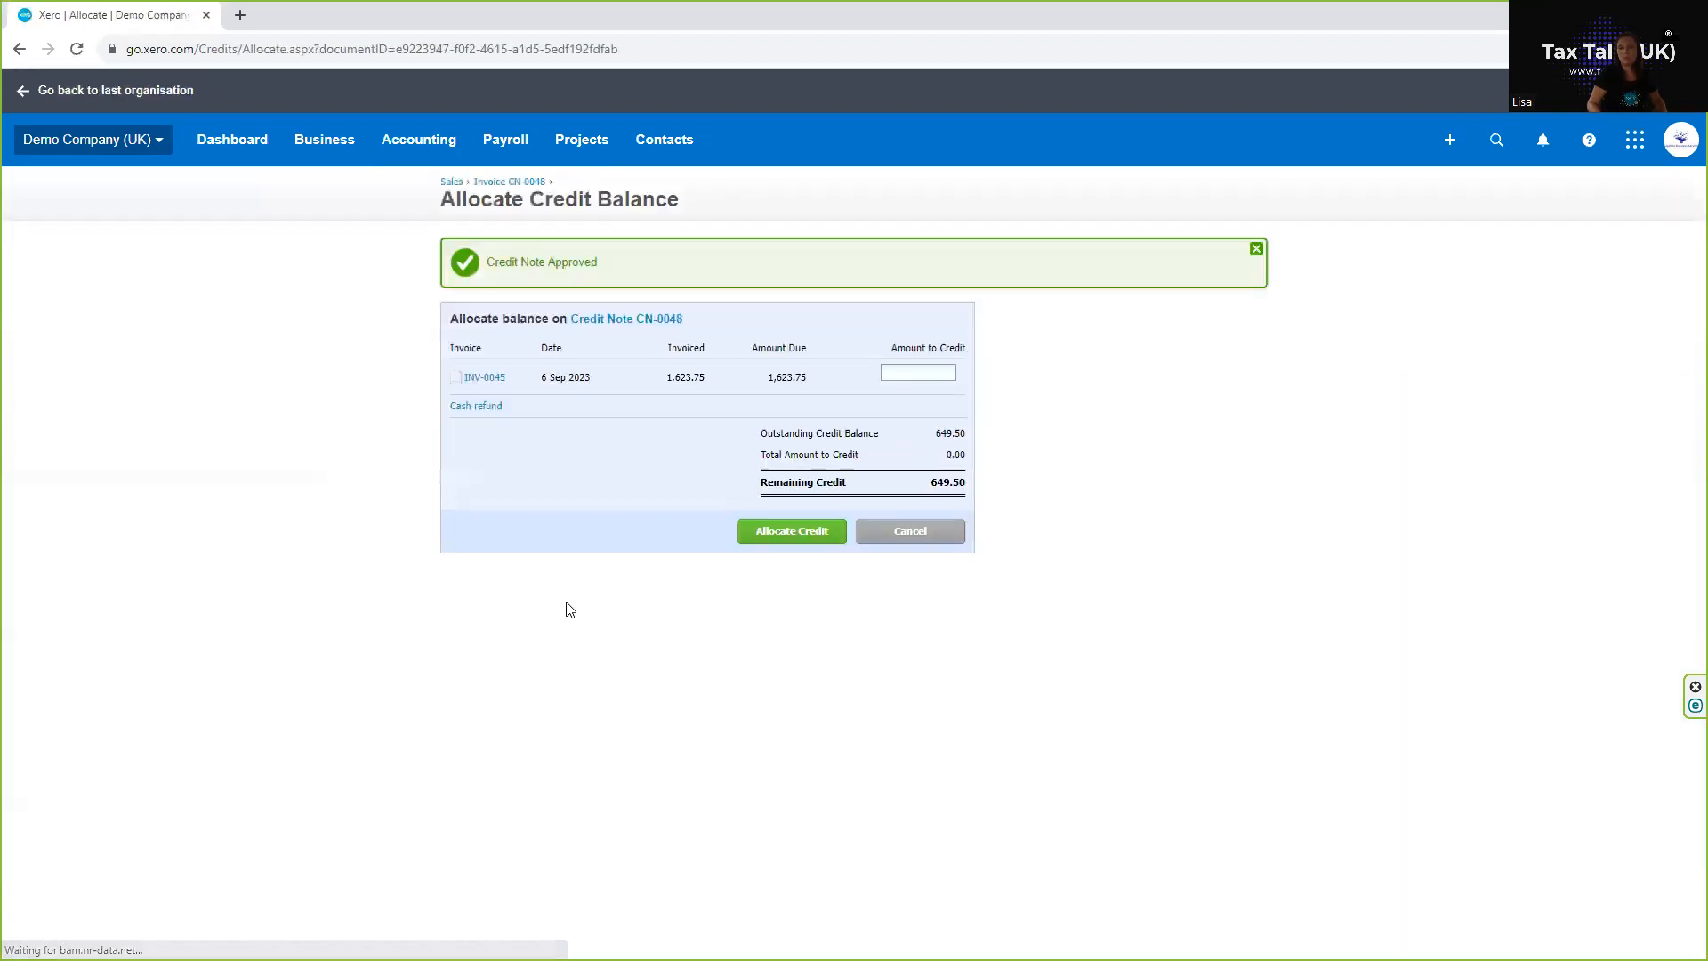
click(902, 370)
text(649.50)
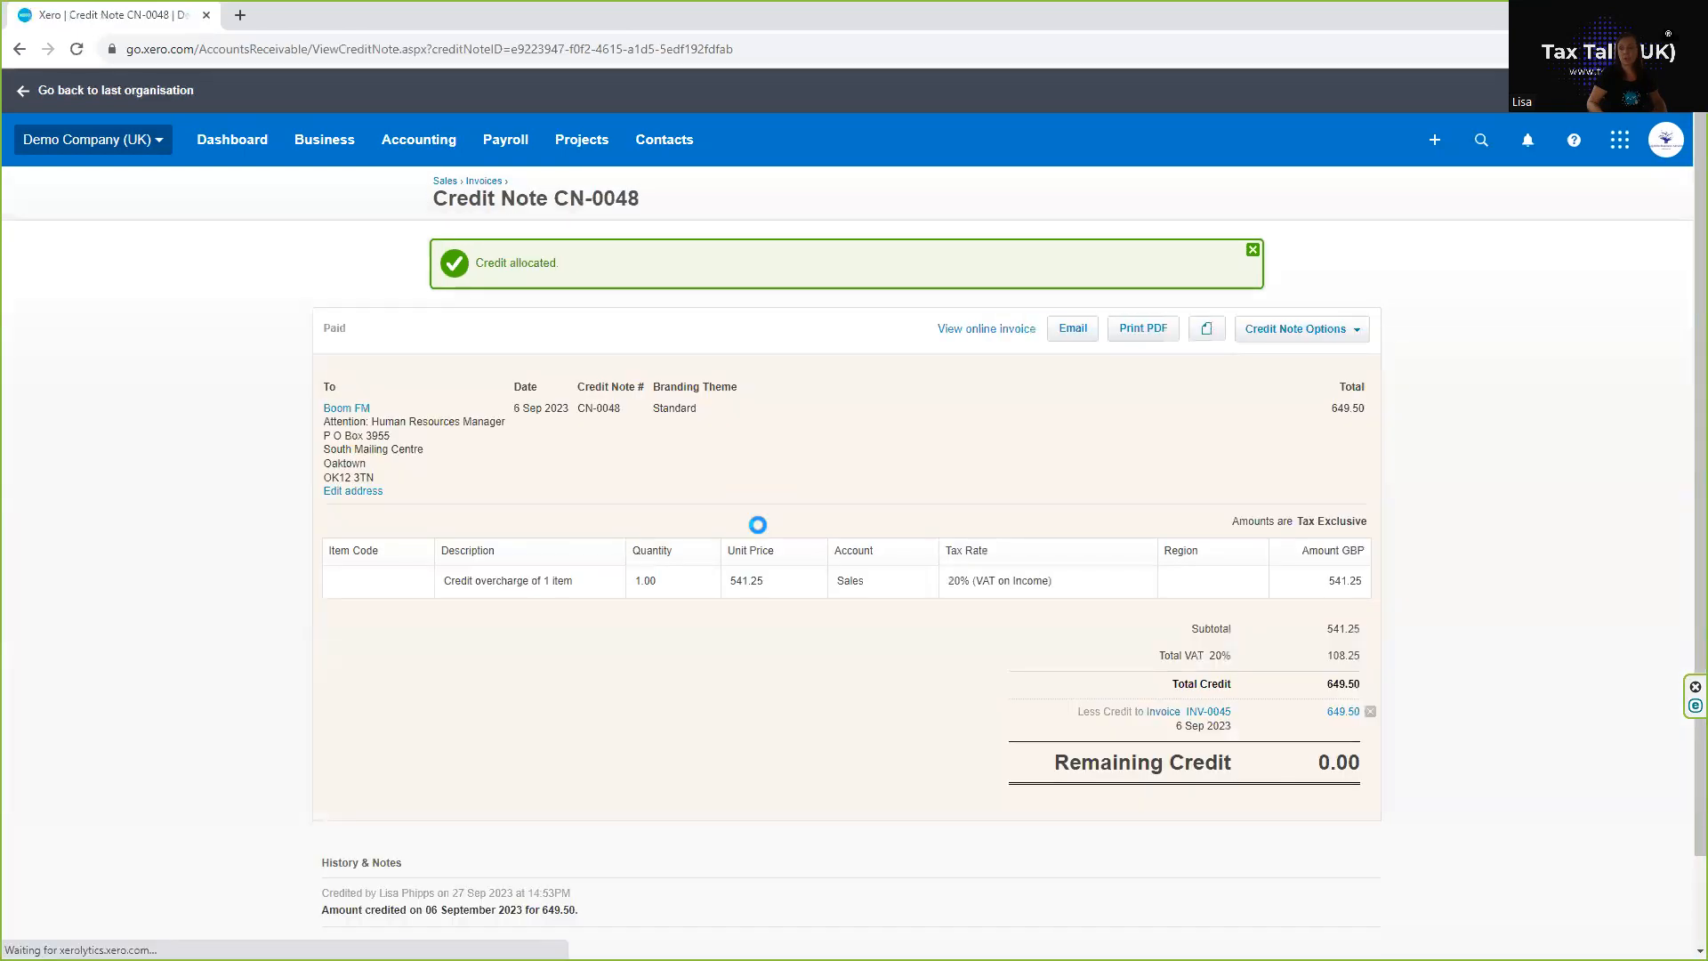
Step: Create a credit to apply directly from the Boom FM invoice and date the credit note 6 Sep 2023
click(312, 142)
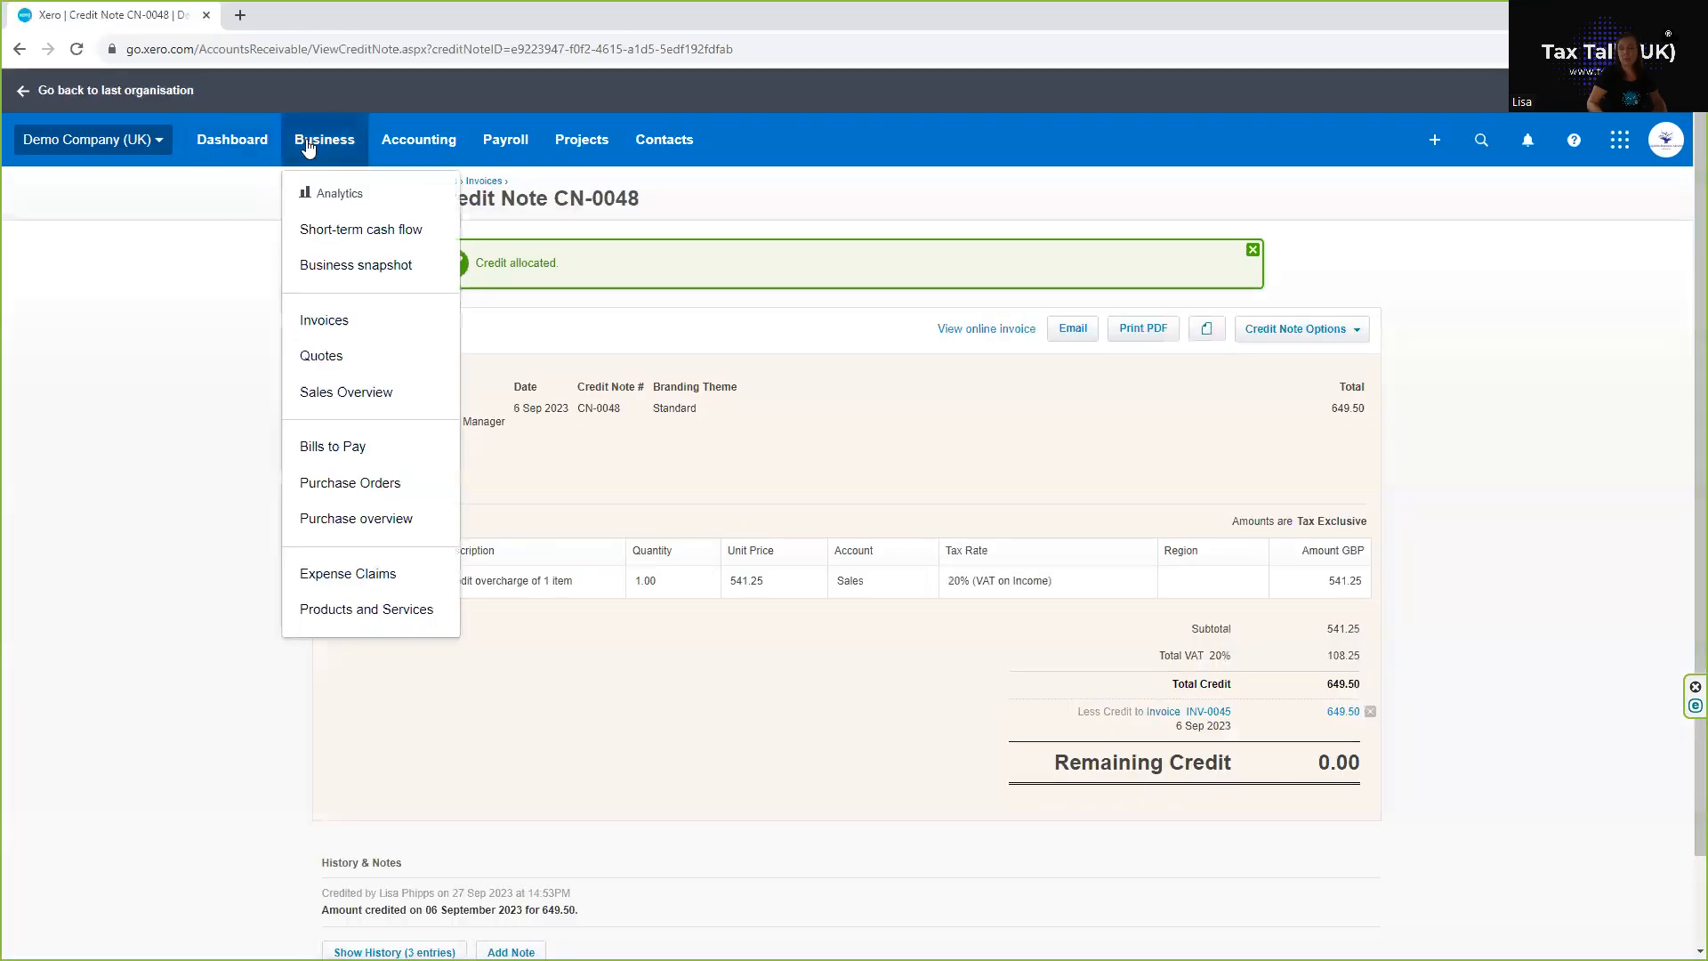
click(330, 322)
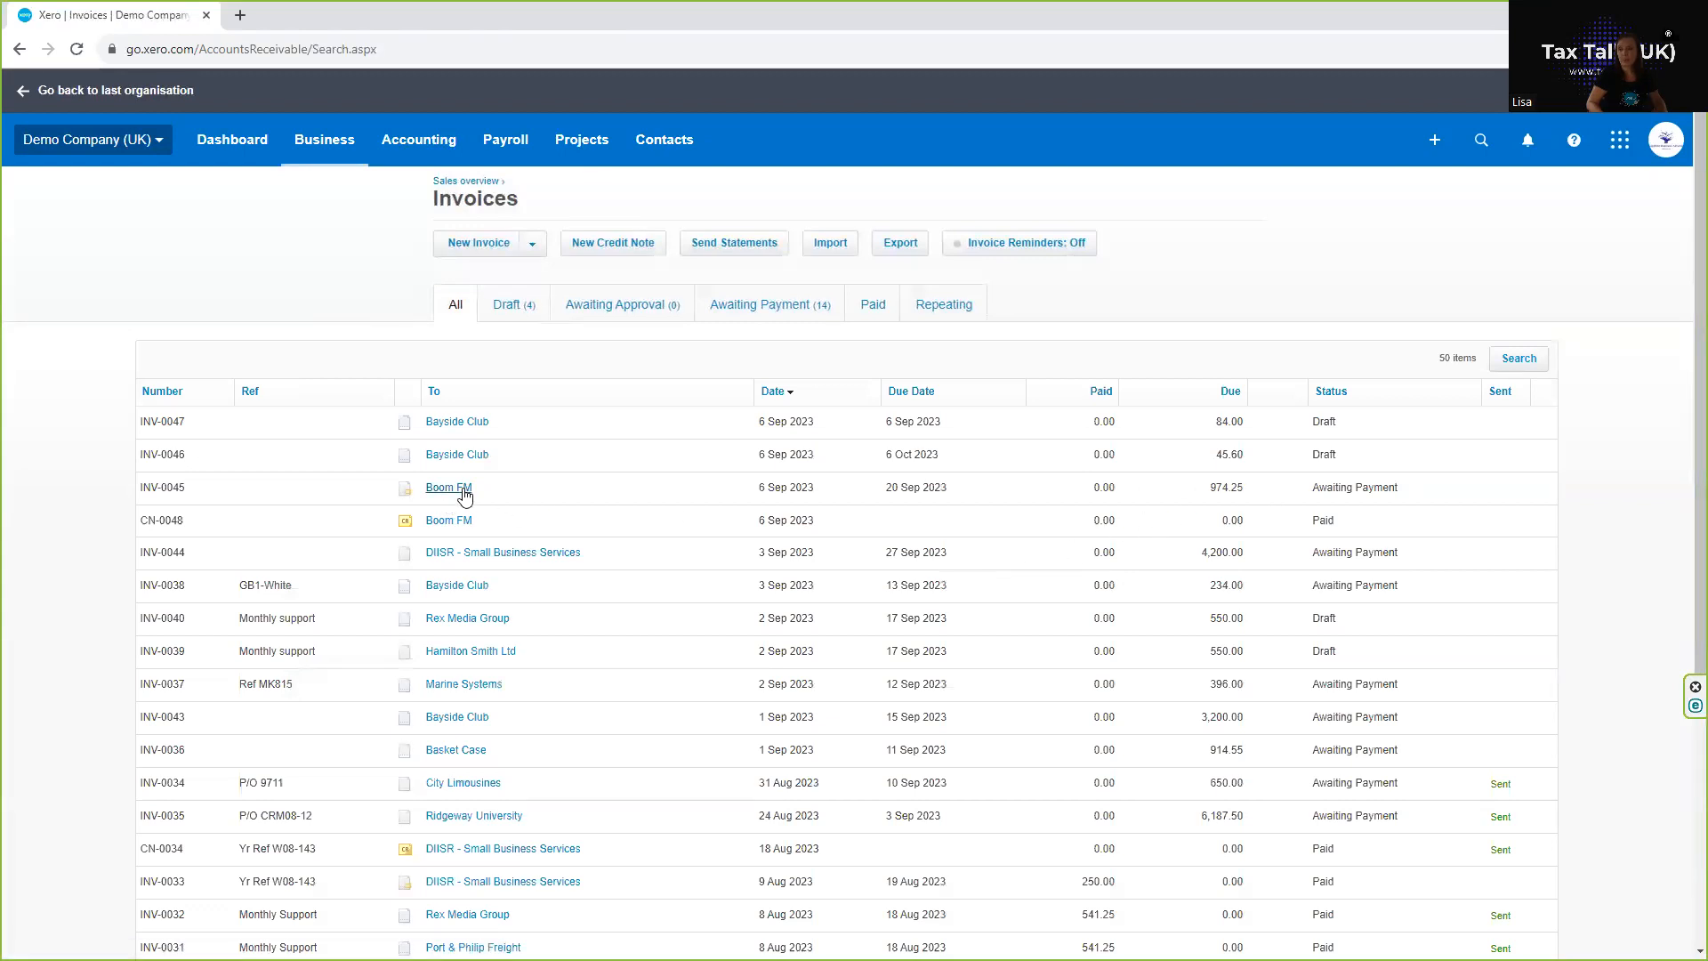
click(464, 495)
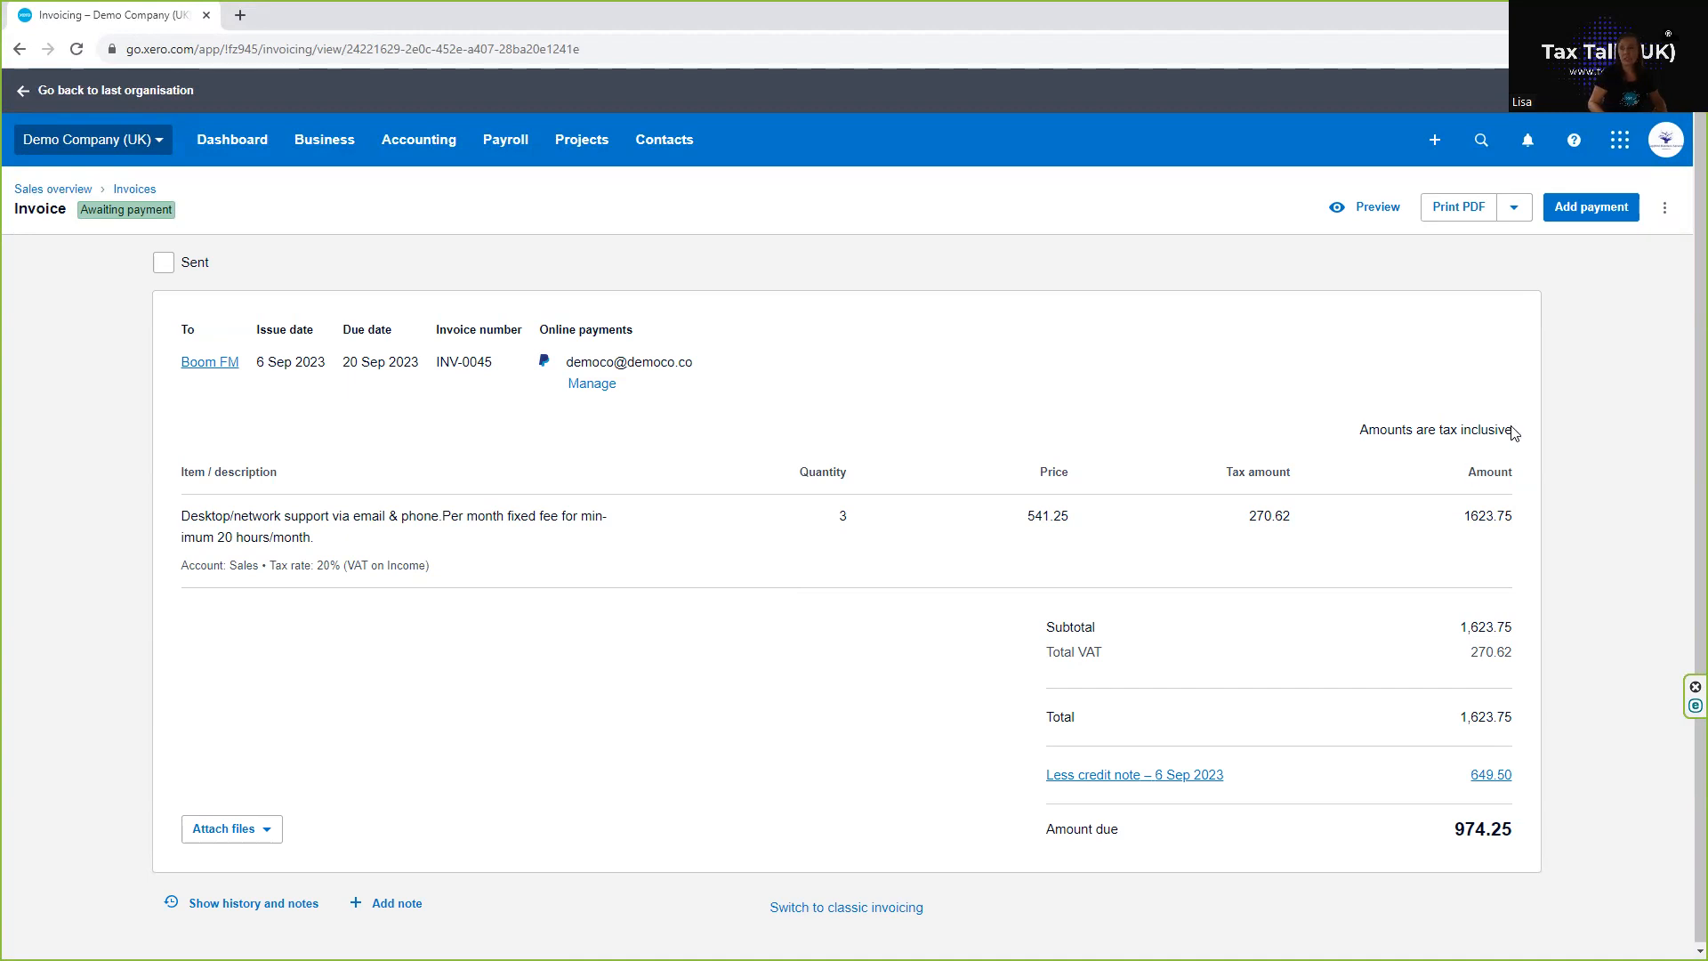
click(1666, 209)
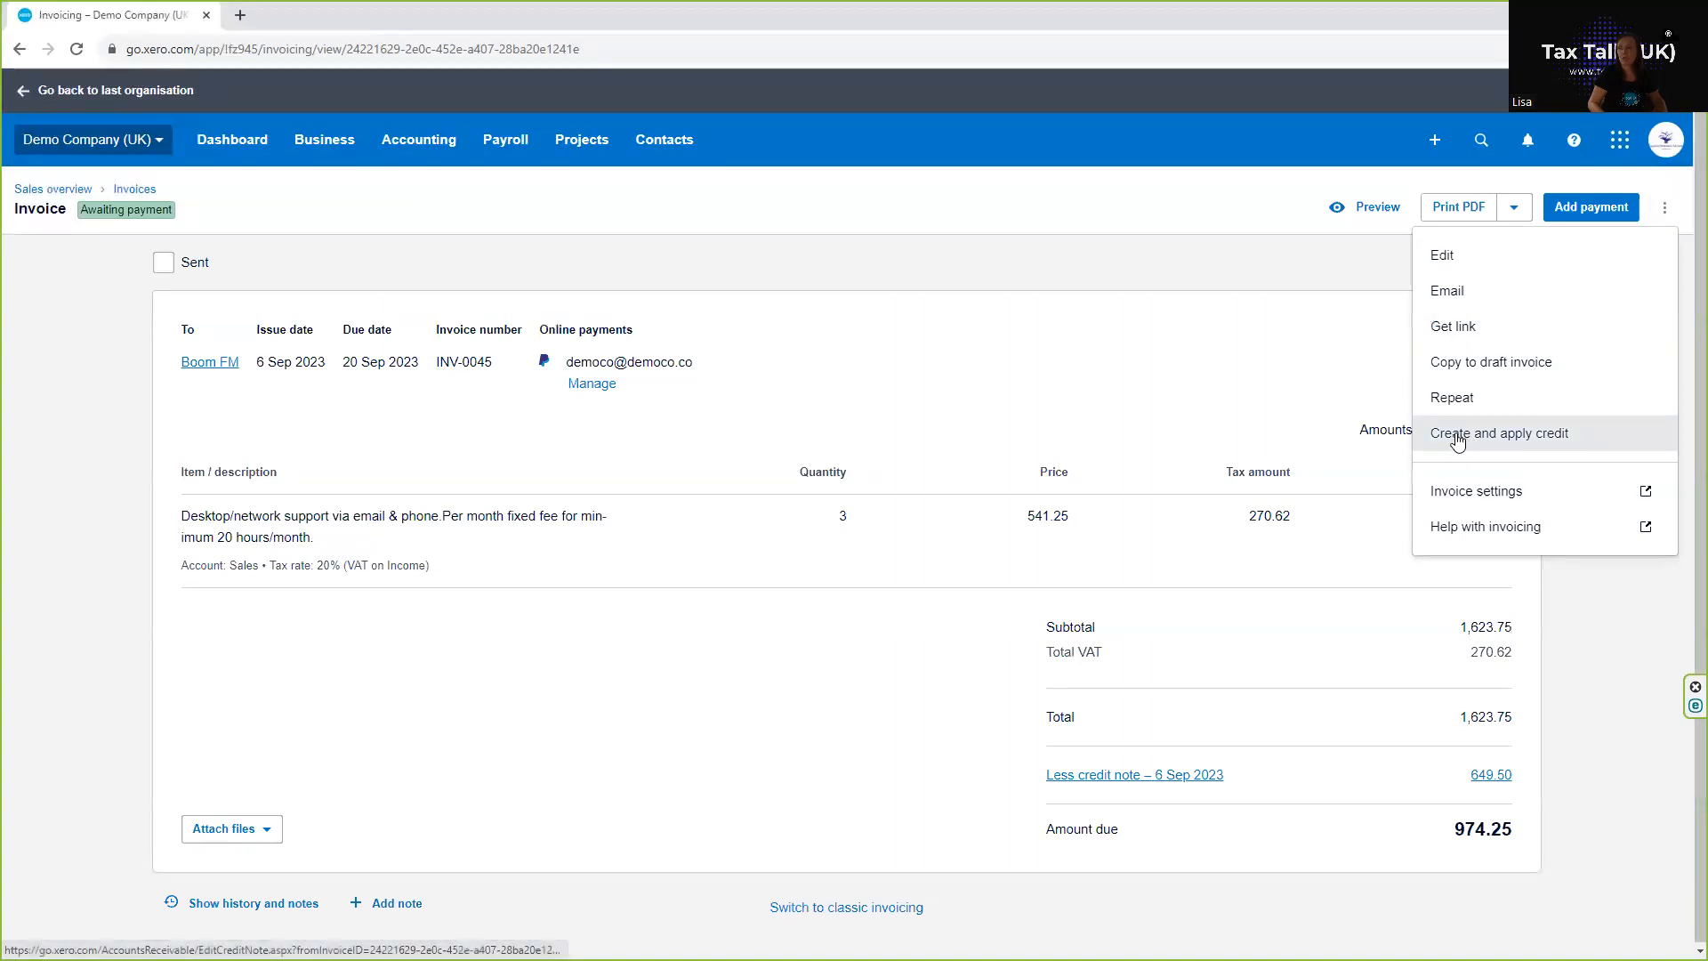
click(1458, 436)
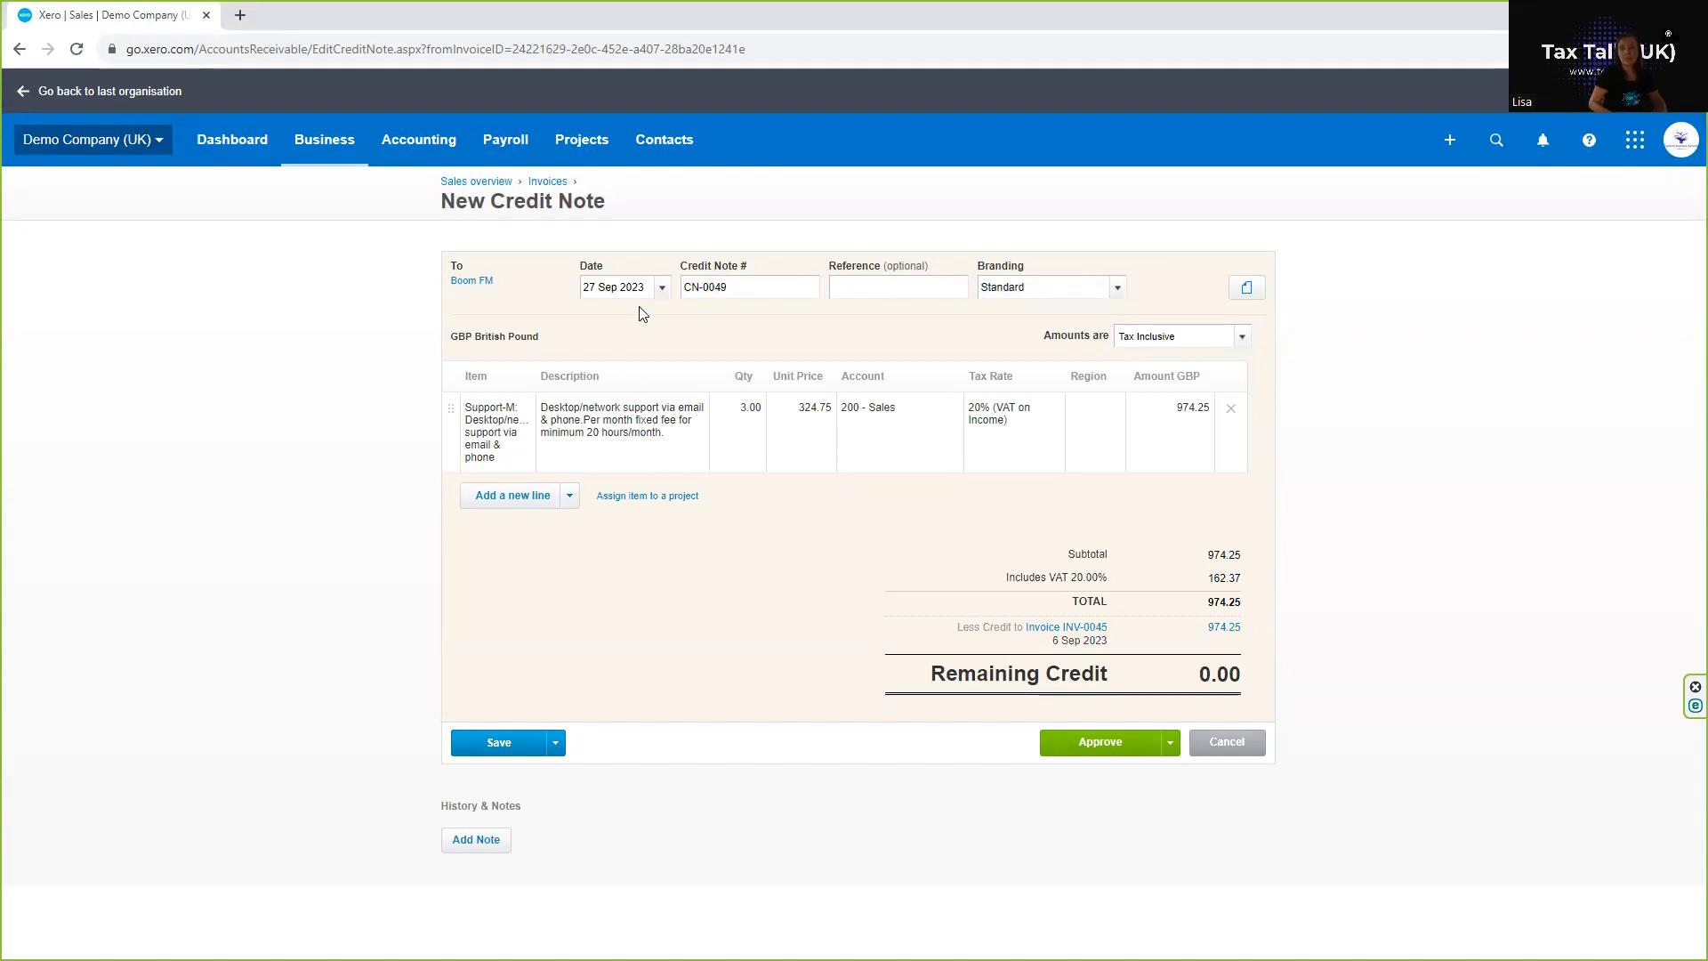
click(661, 288)
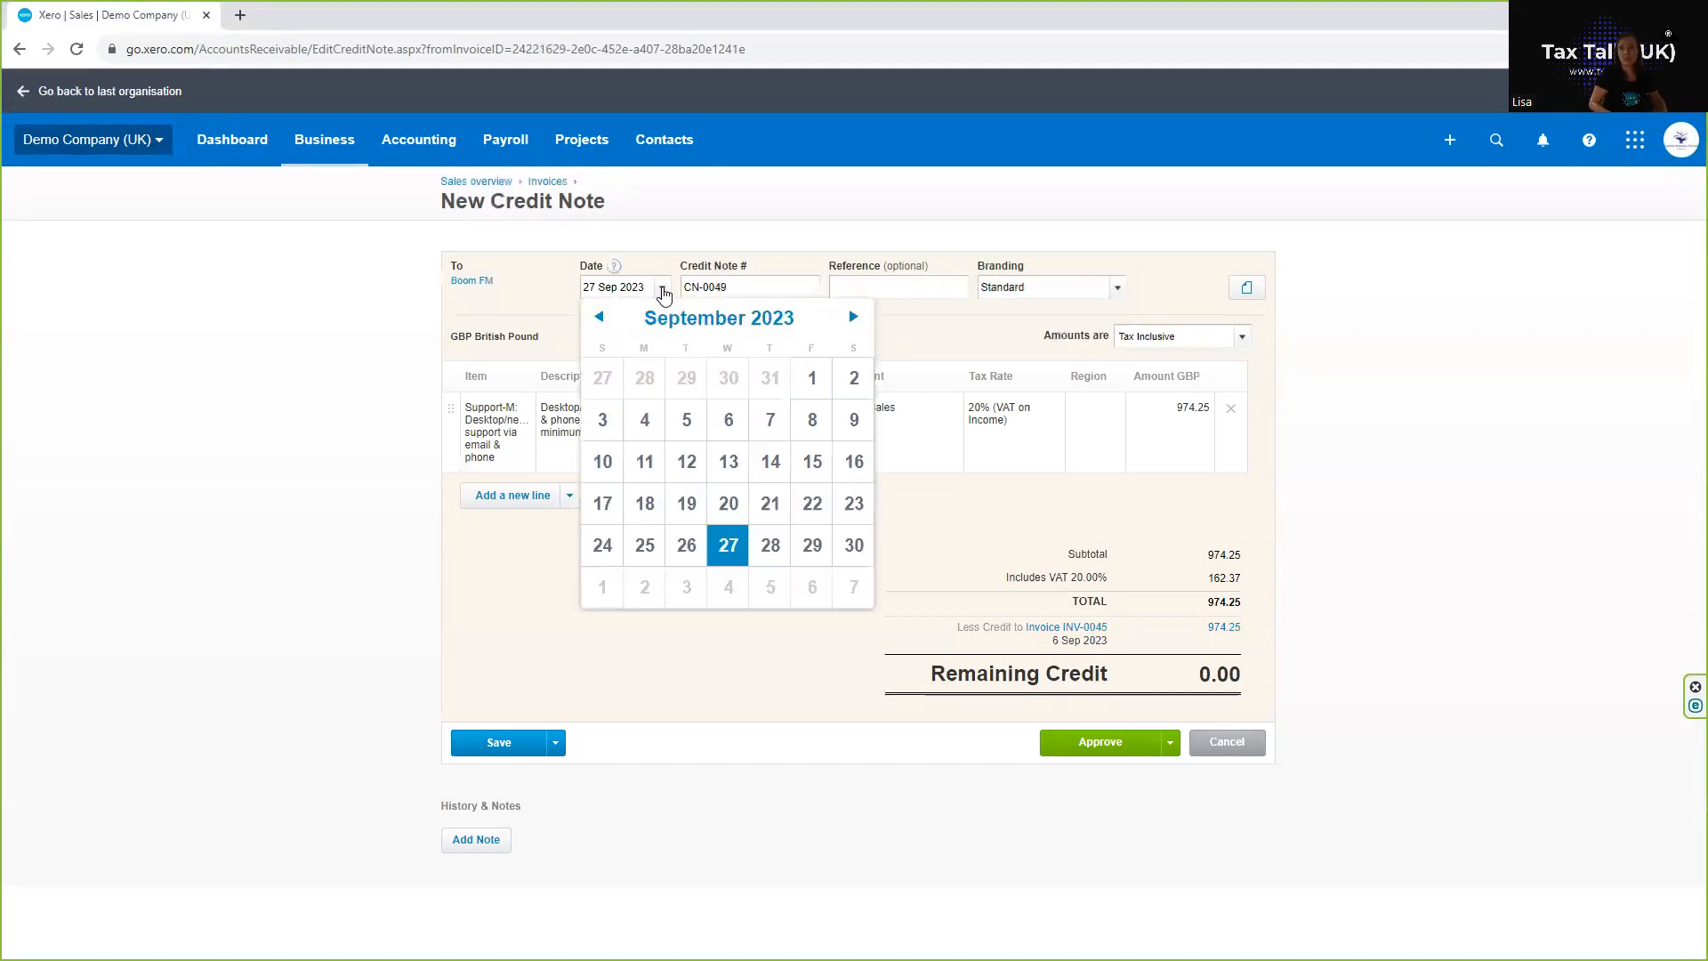
click(728, 421)
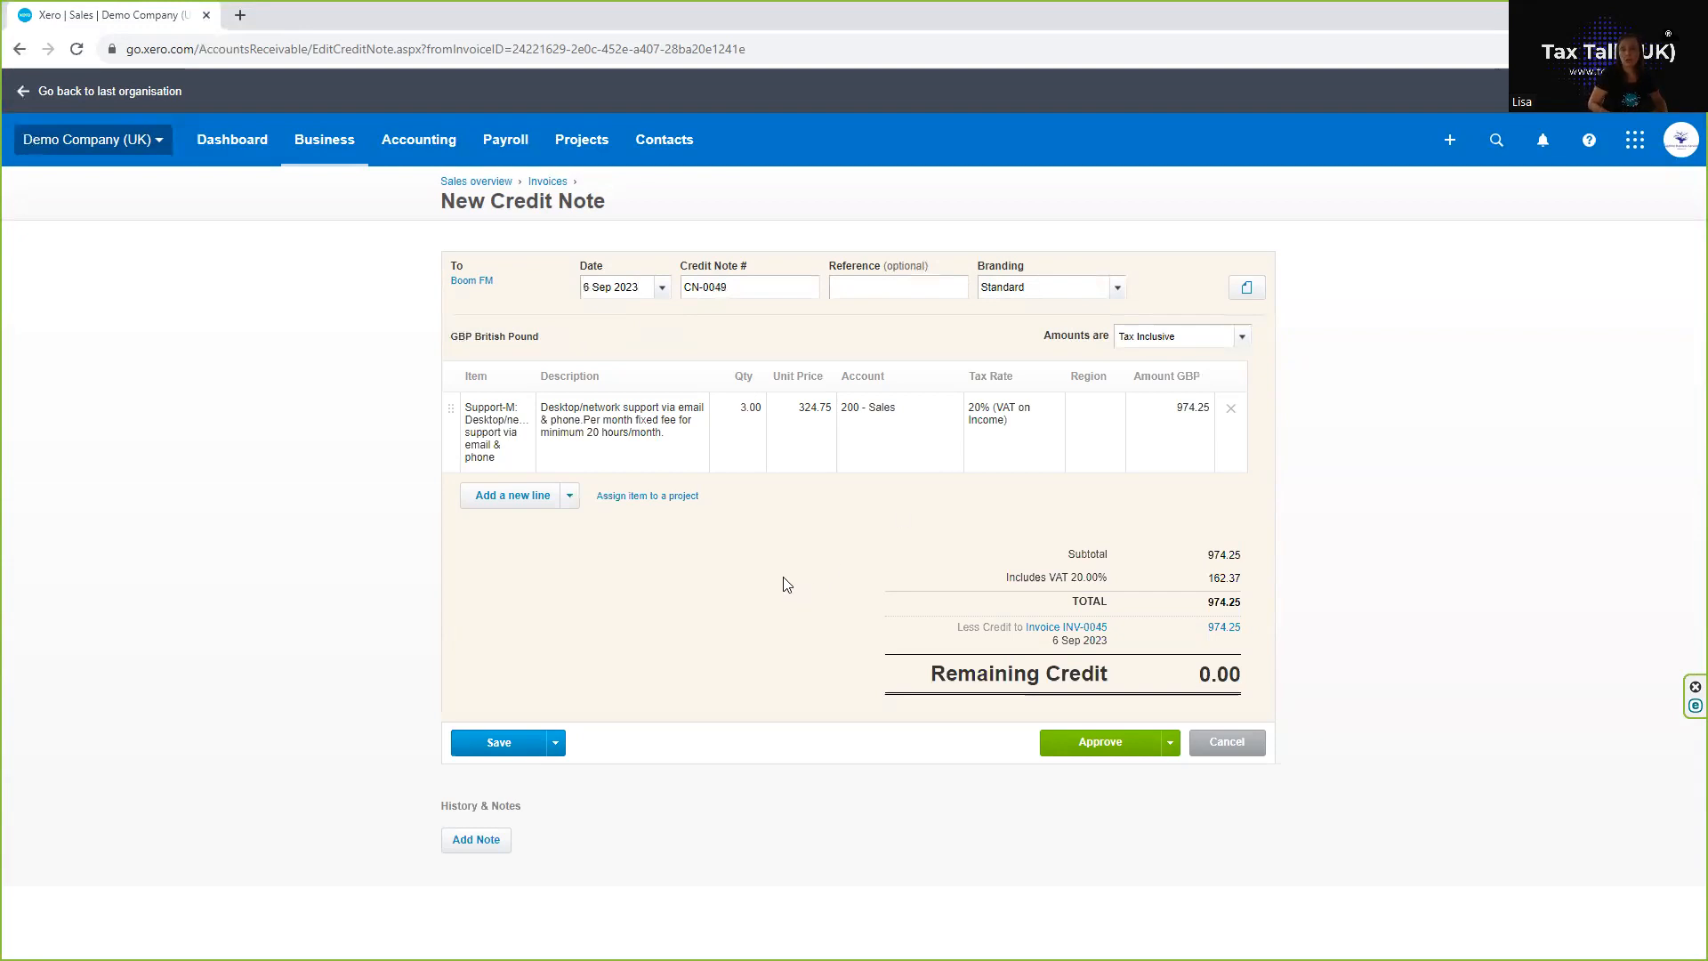
Step: Set the desktop/network support line's quantity to 1 and approve the credit note
click(746, 411)
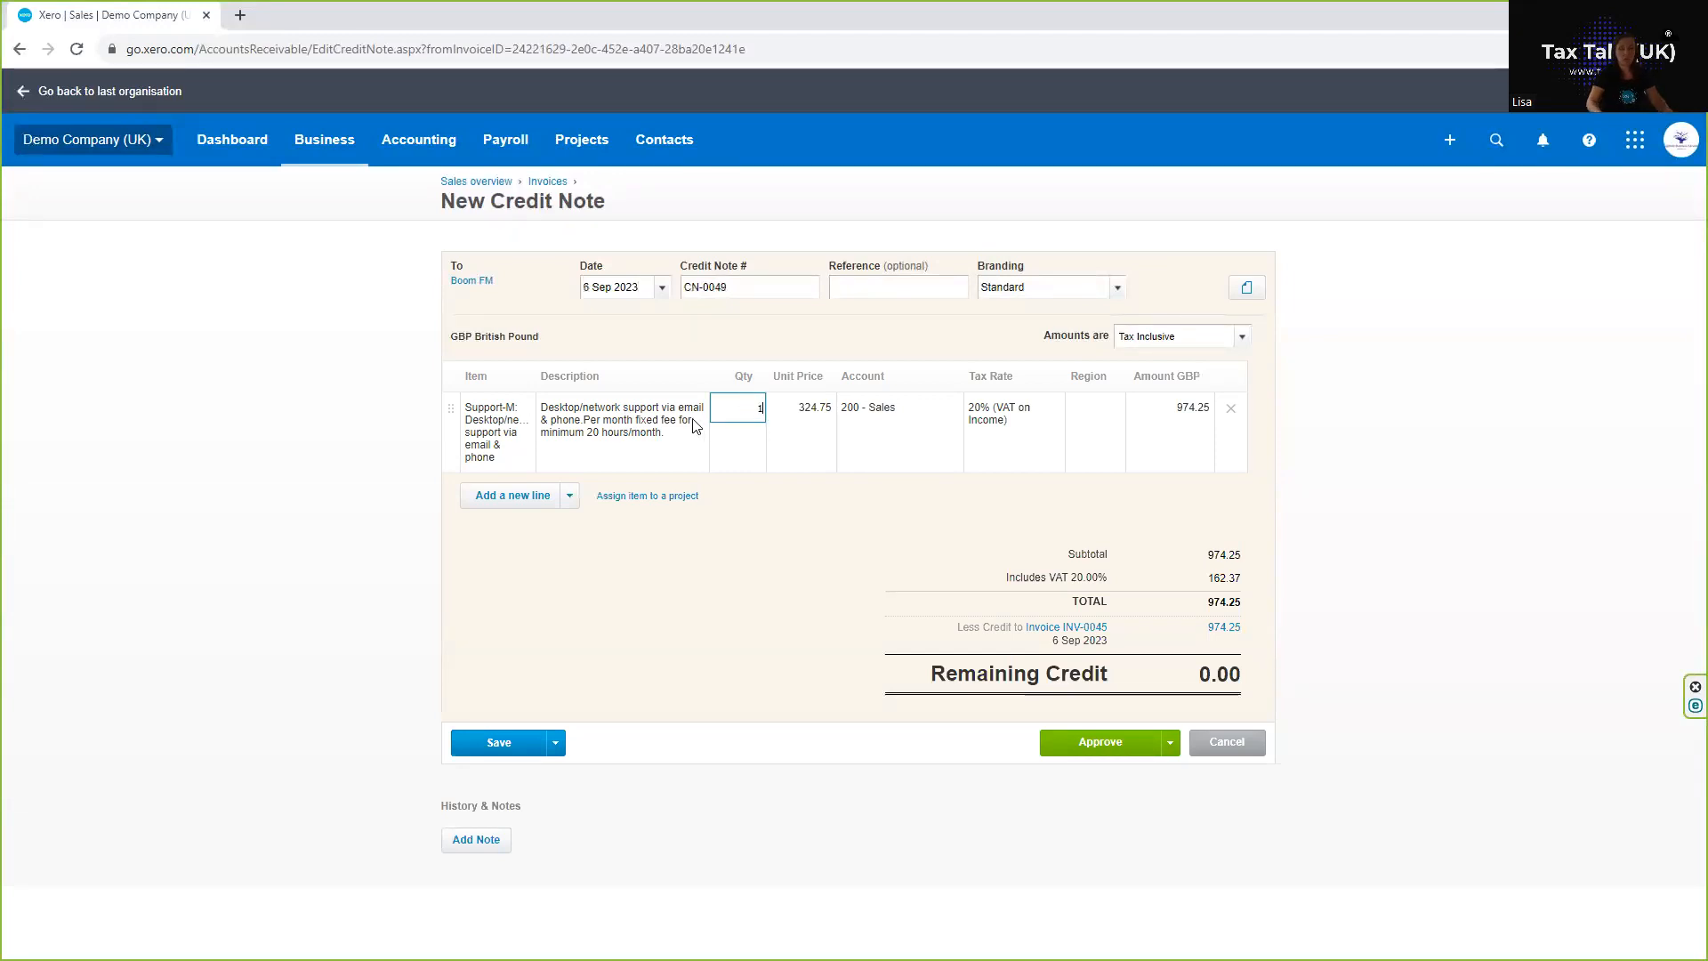
text(1)
key(Tab)
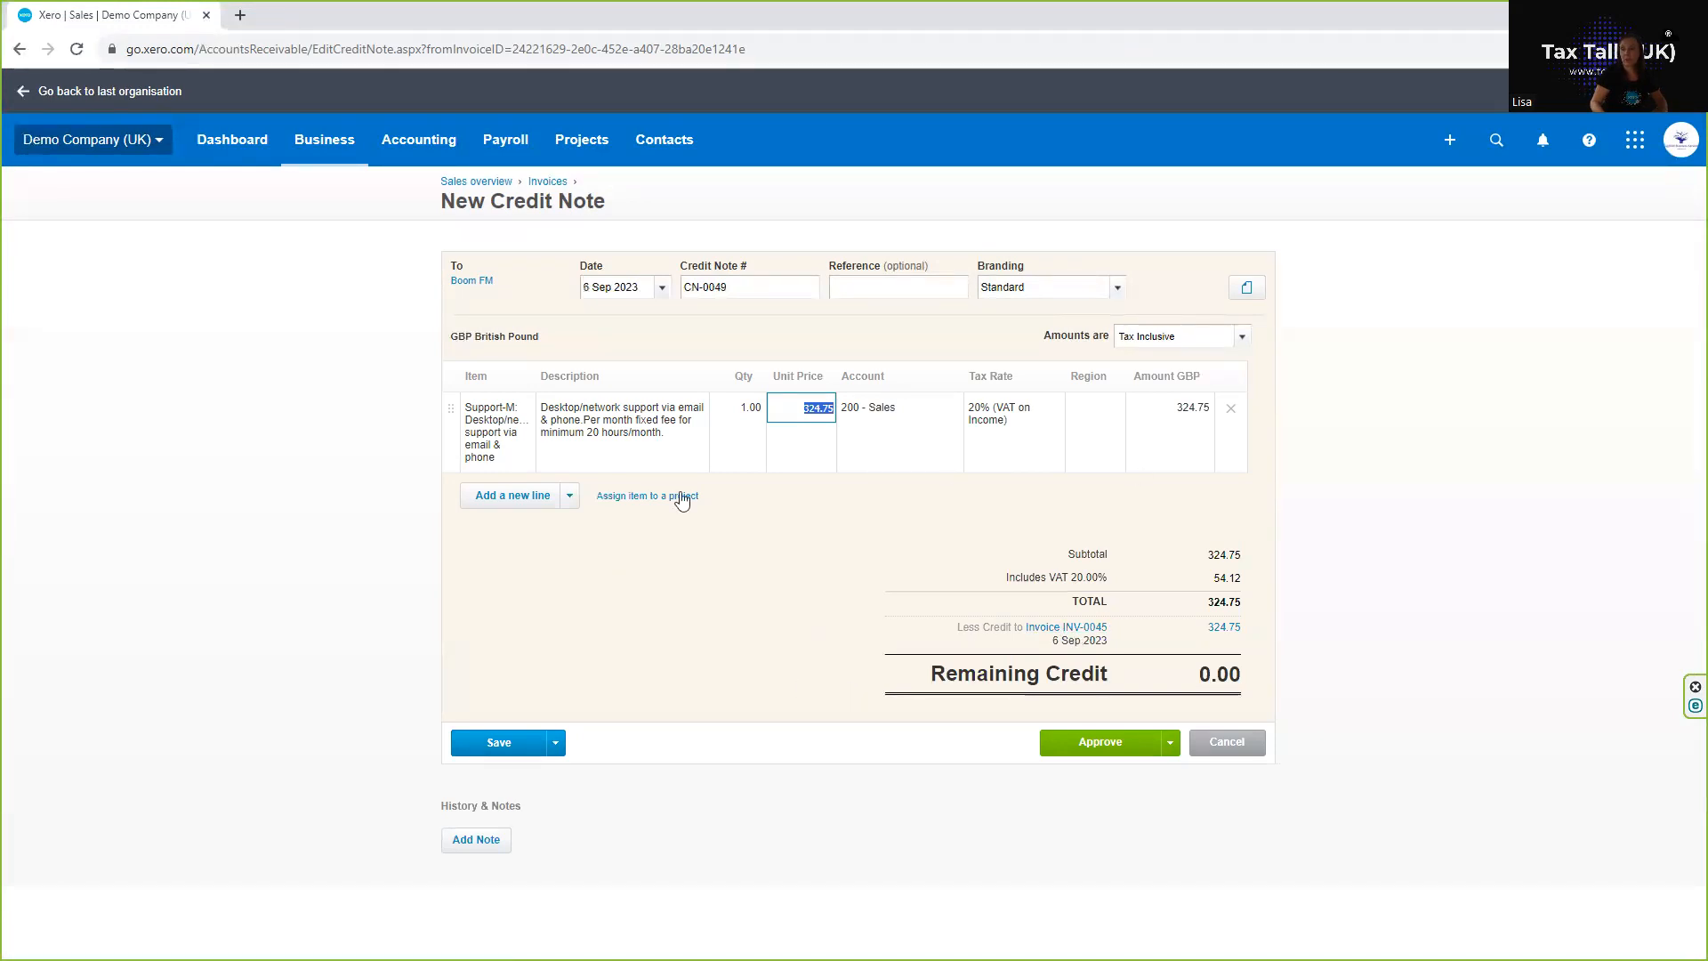
click(1066, 748)
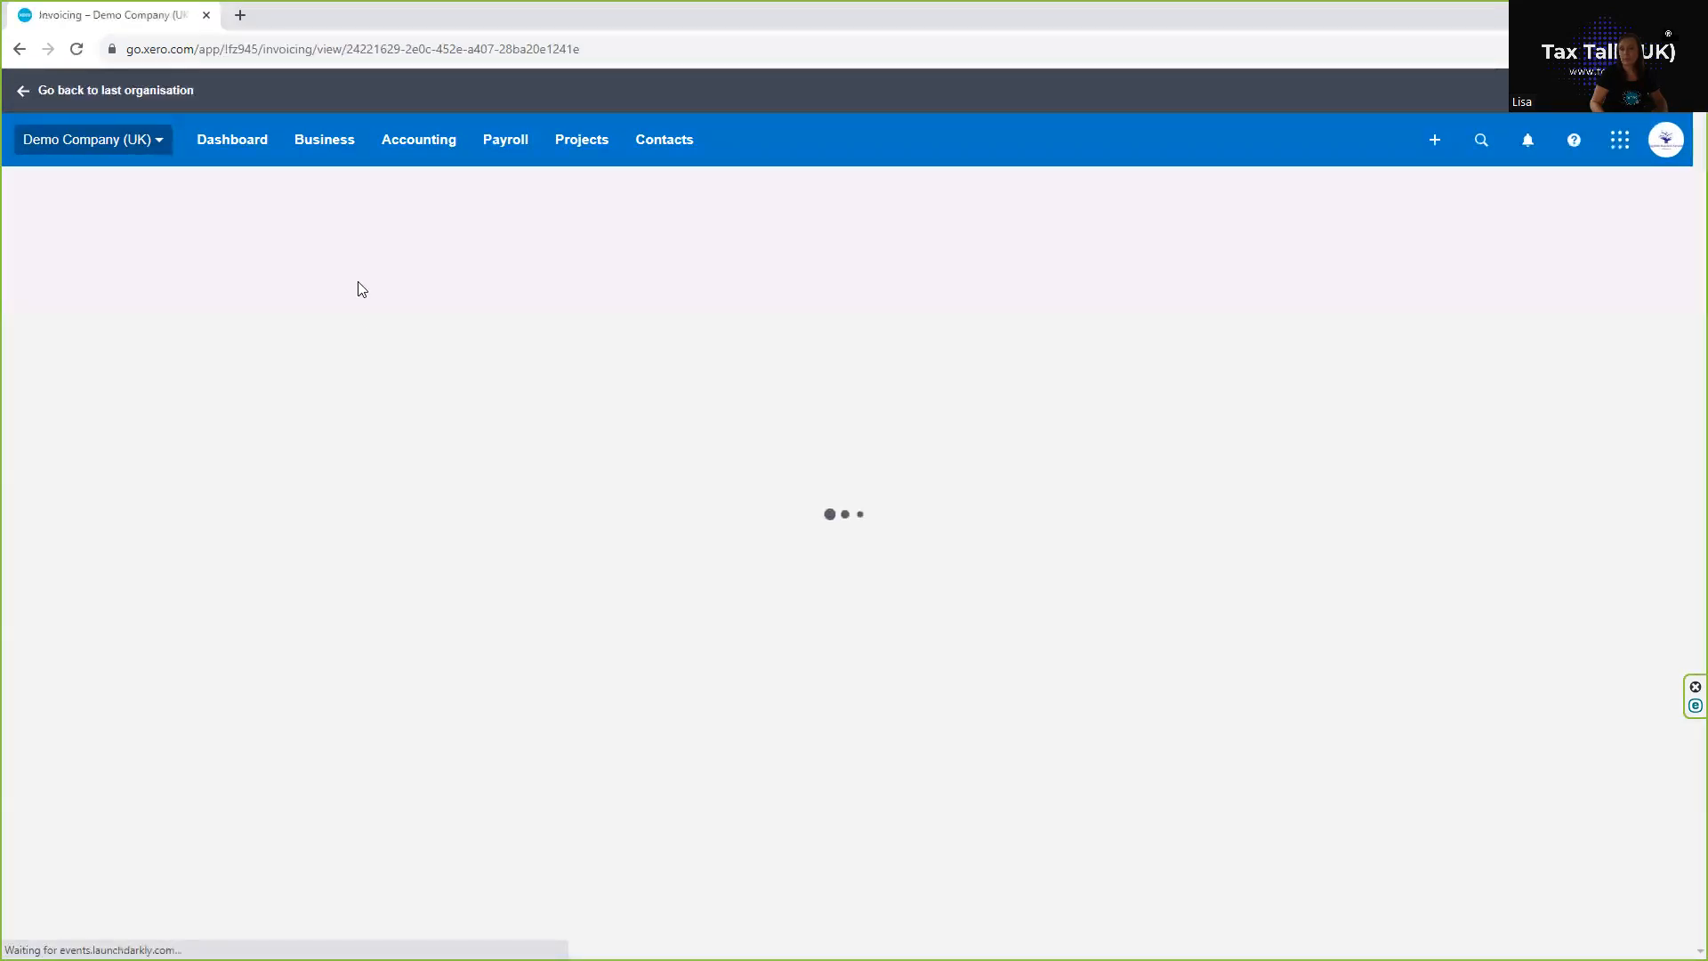
Step: Return to the list of sales invoices
click(326, 141)
click(310, 335)
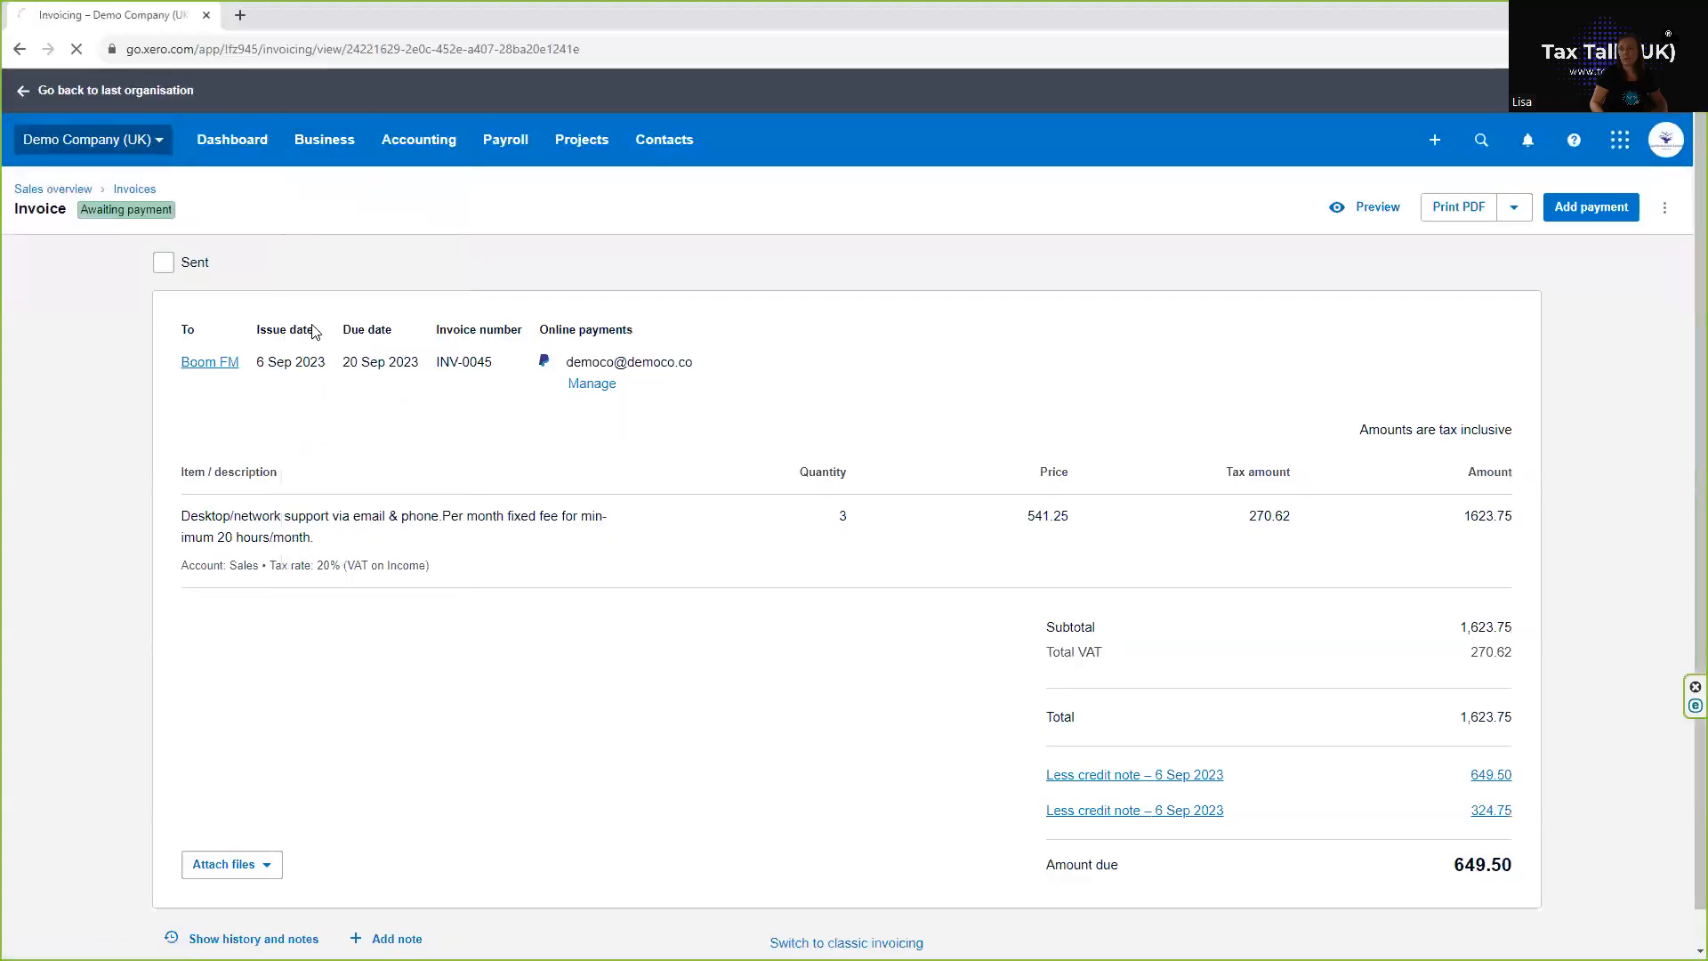